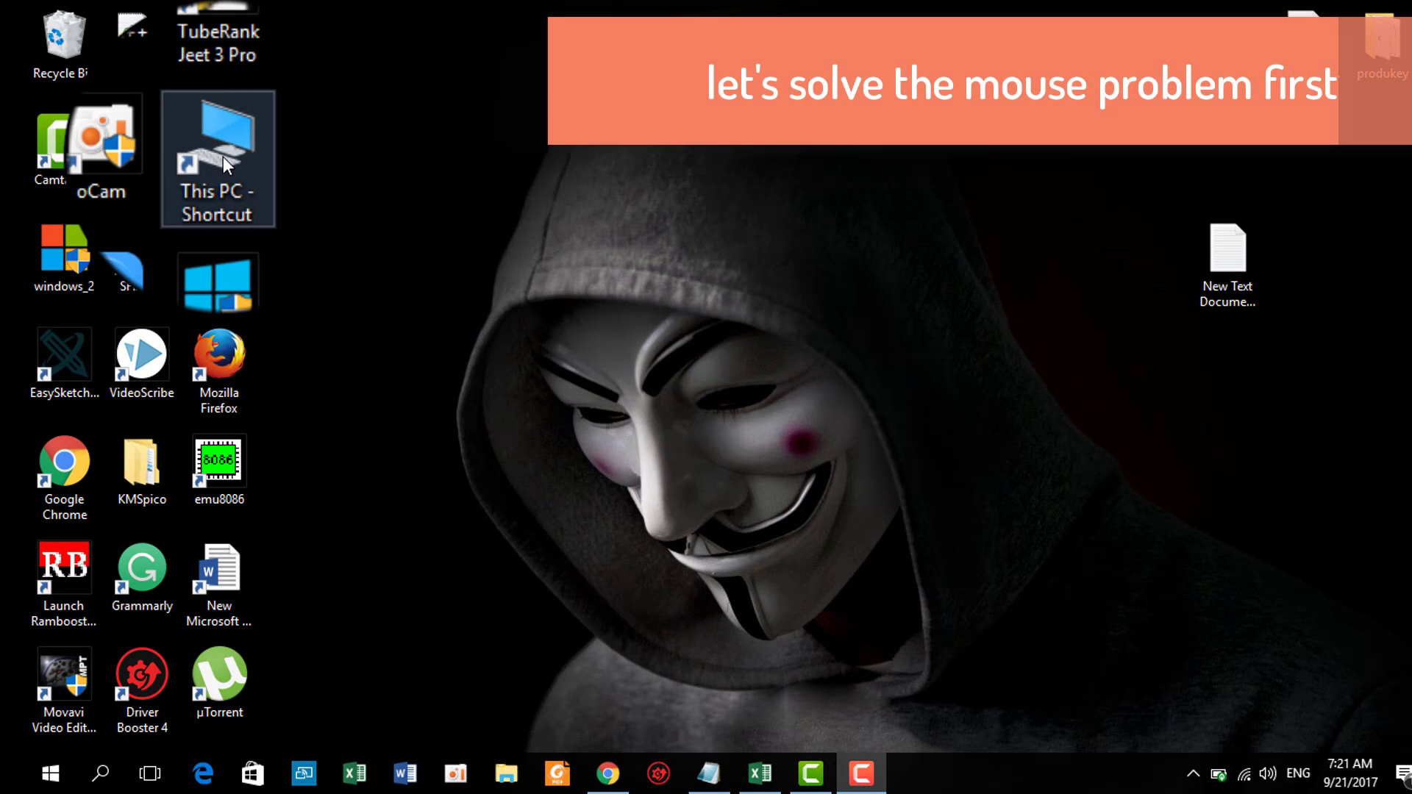
Step: Open Computer Management for This PC and expand the mice and other pointing devices in Device Manager
right_click(223, 157)
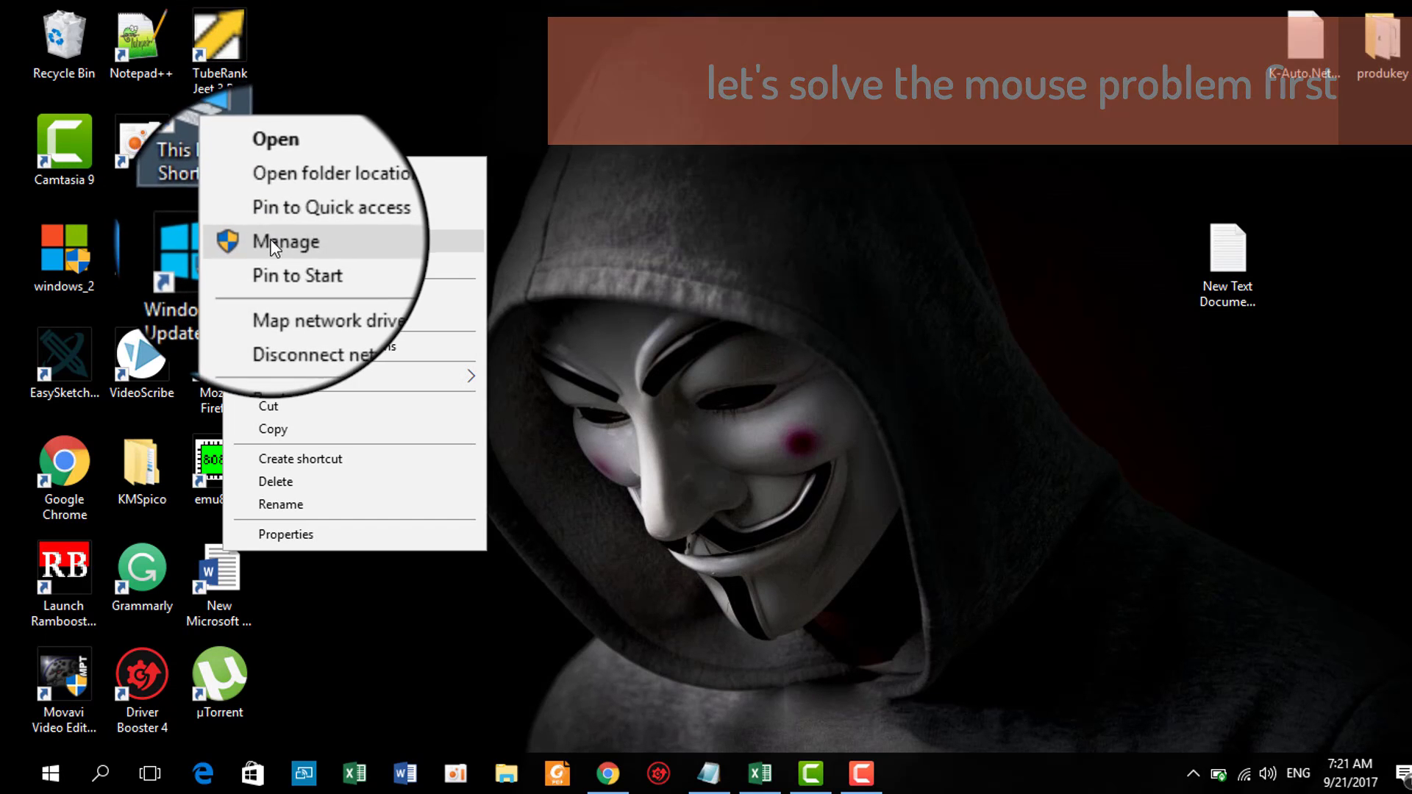
click(276, 245)
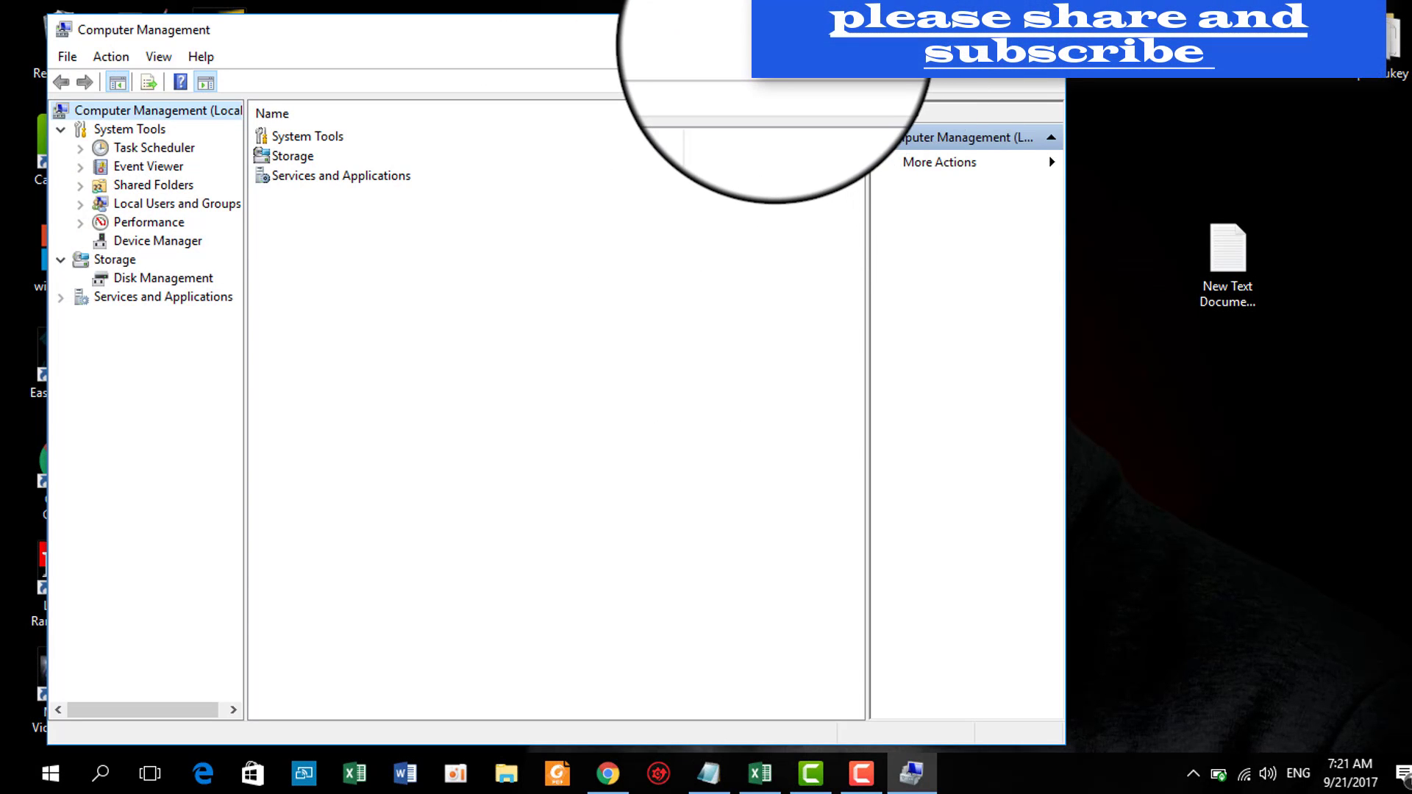
drag(772, 33, 1051, 132)
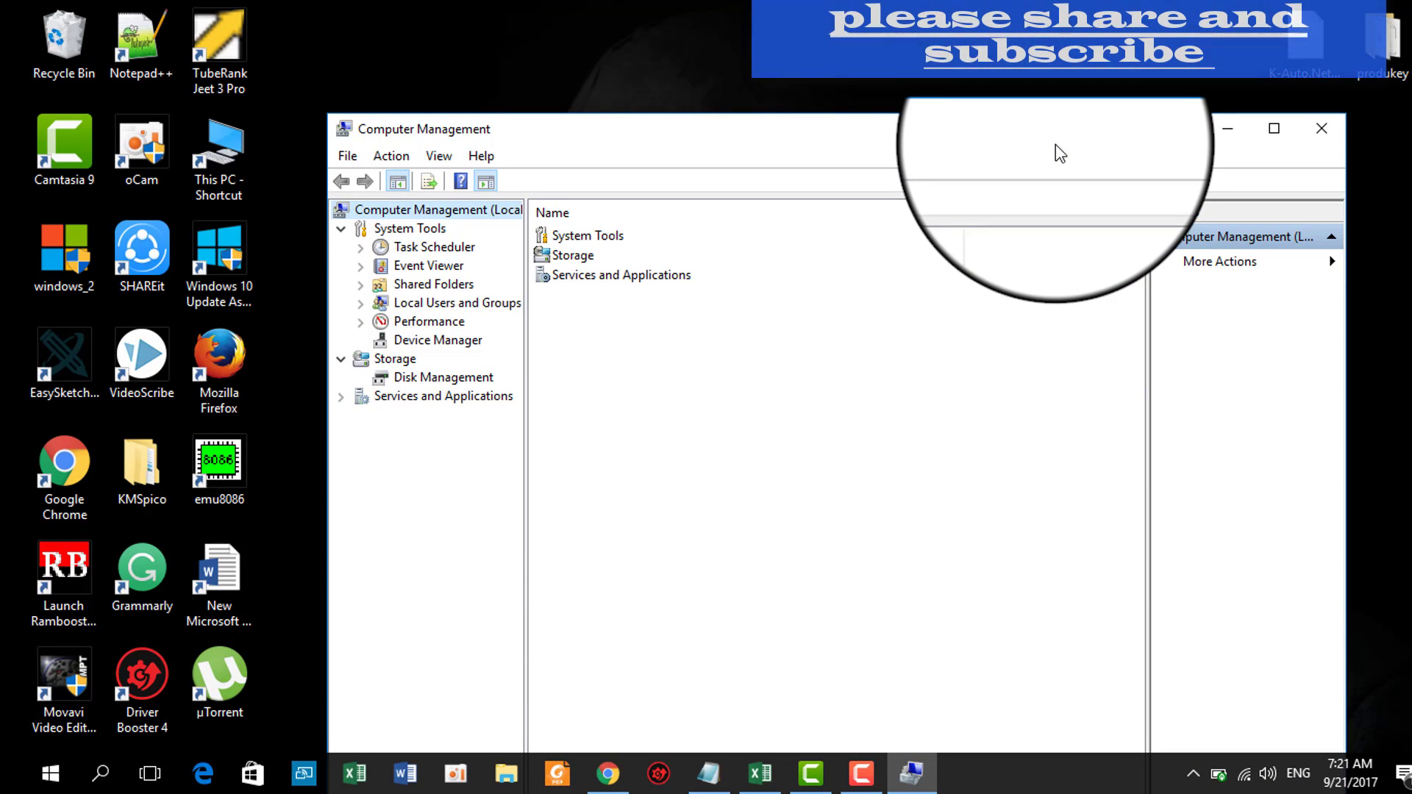
click(427, 342)
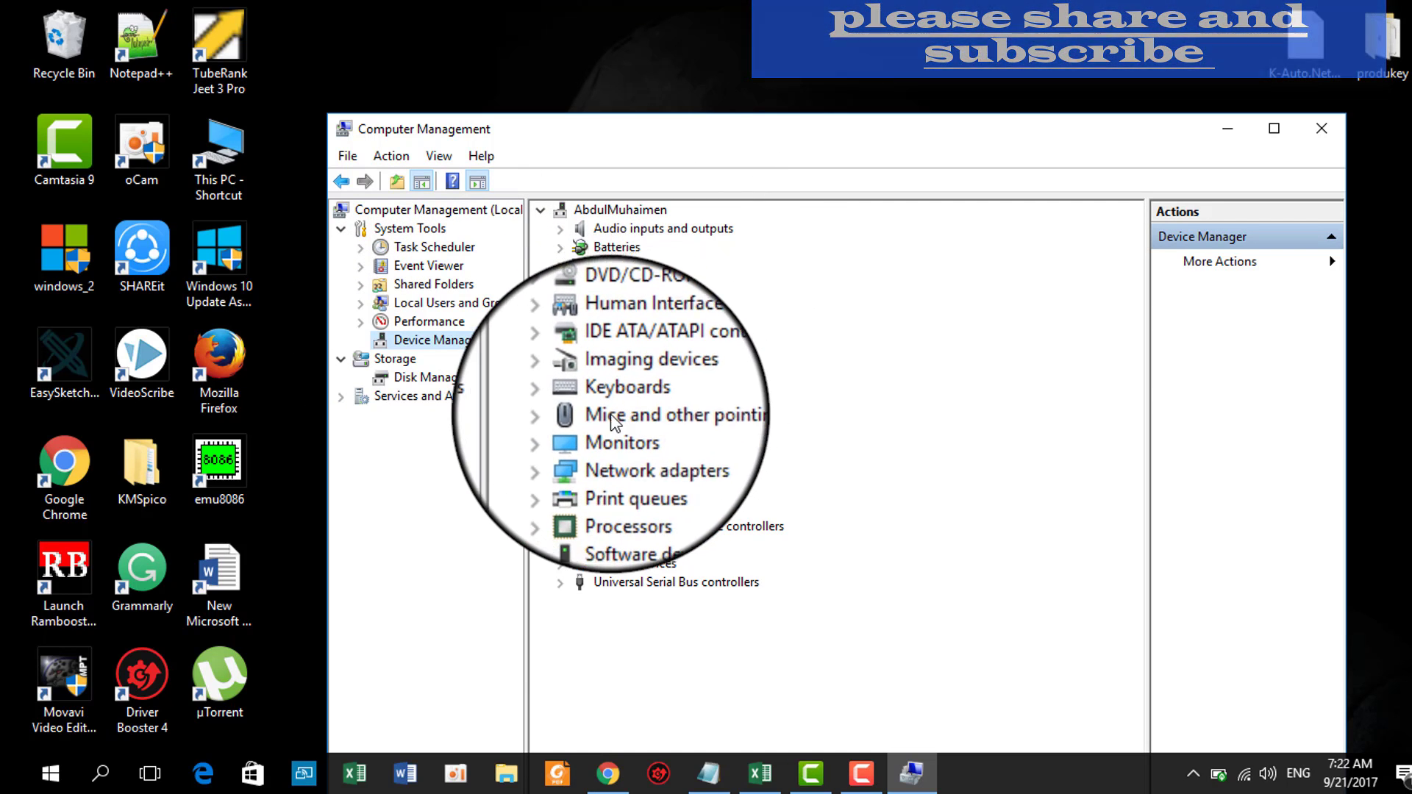
click(560, 419)
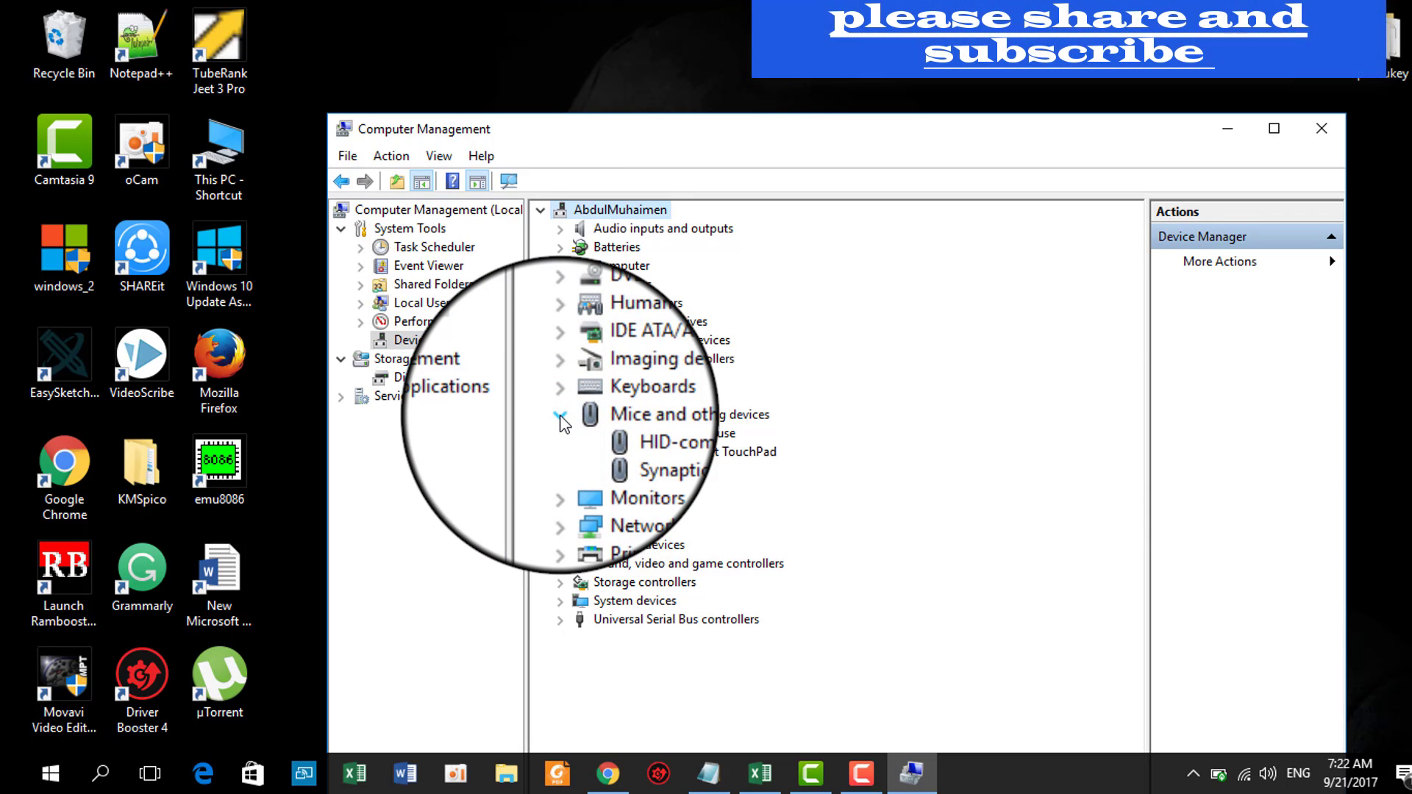
Step: Update the HID-compliant mouse driver using the automatic search, then dismiss the update wizard
right_click(651, 436)
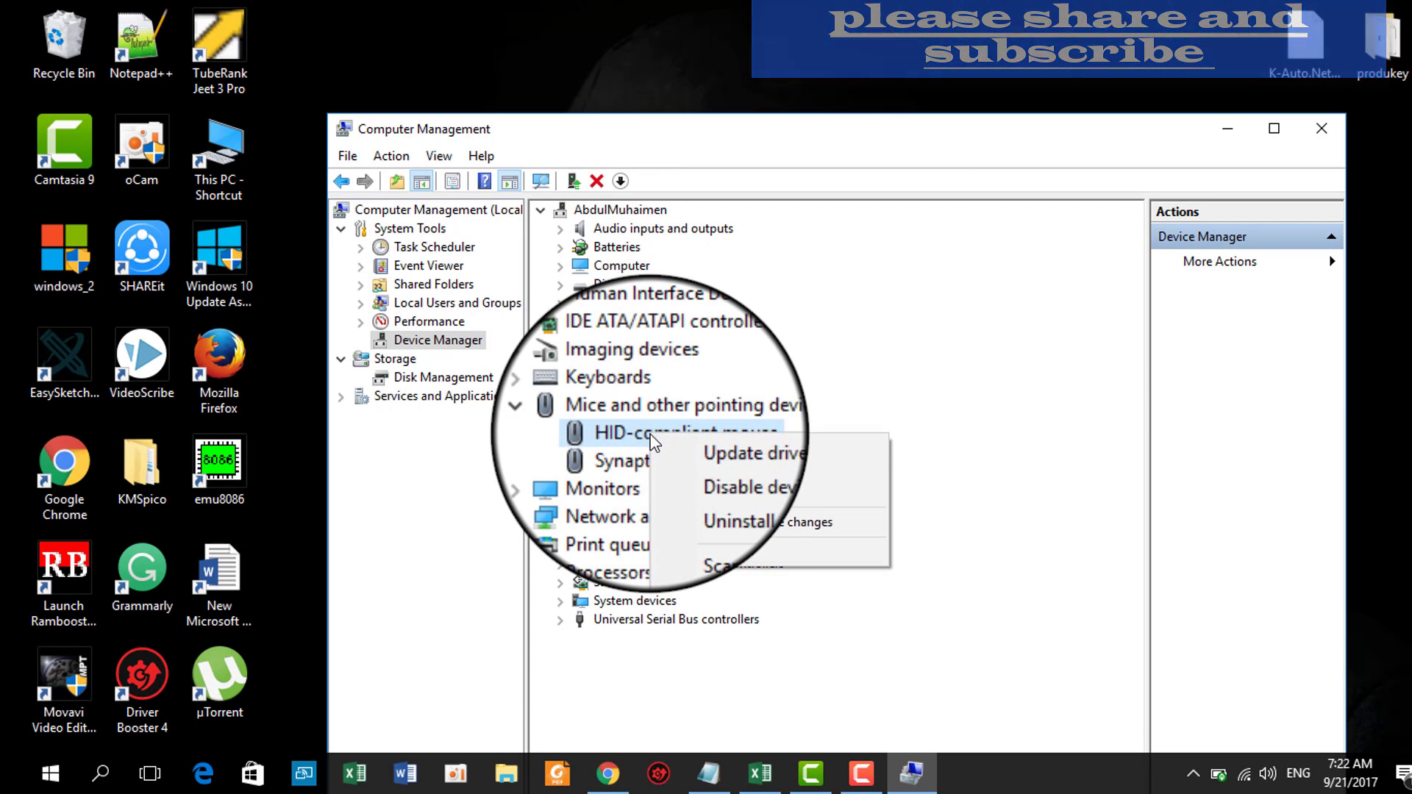
click(703, 444)
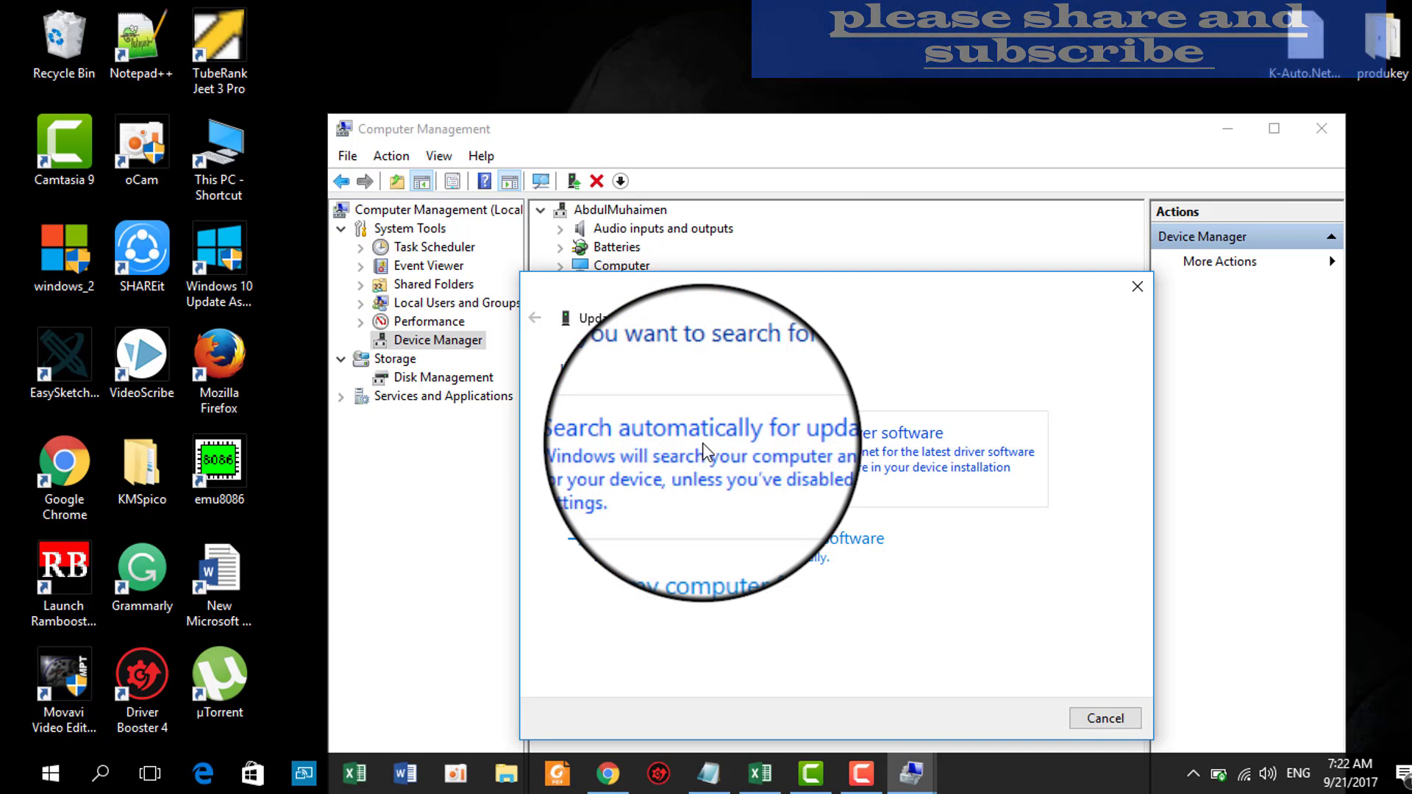
click(703, 444)
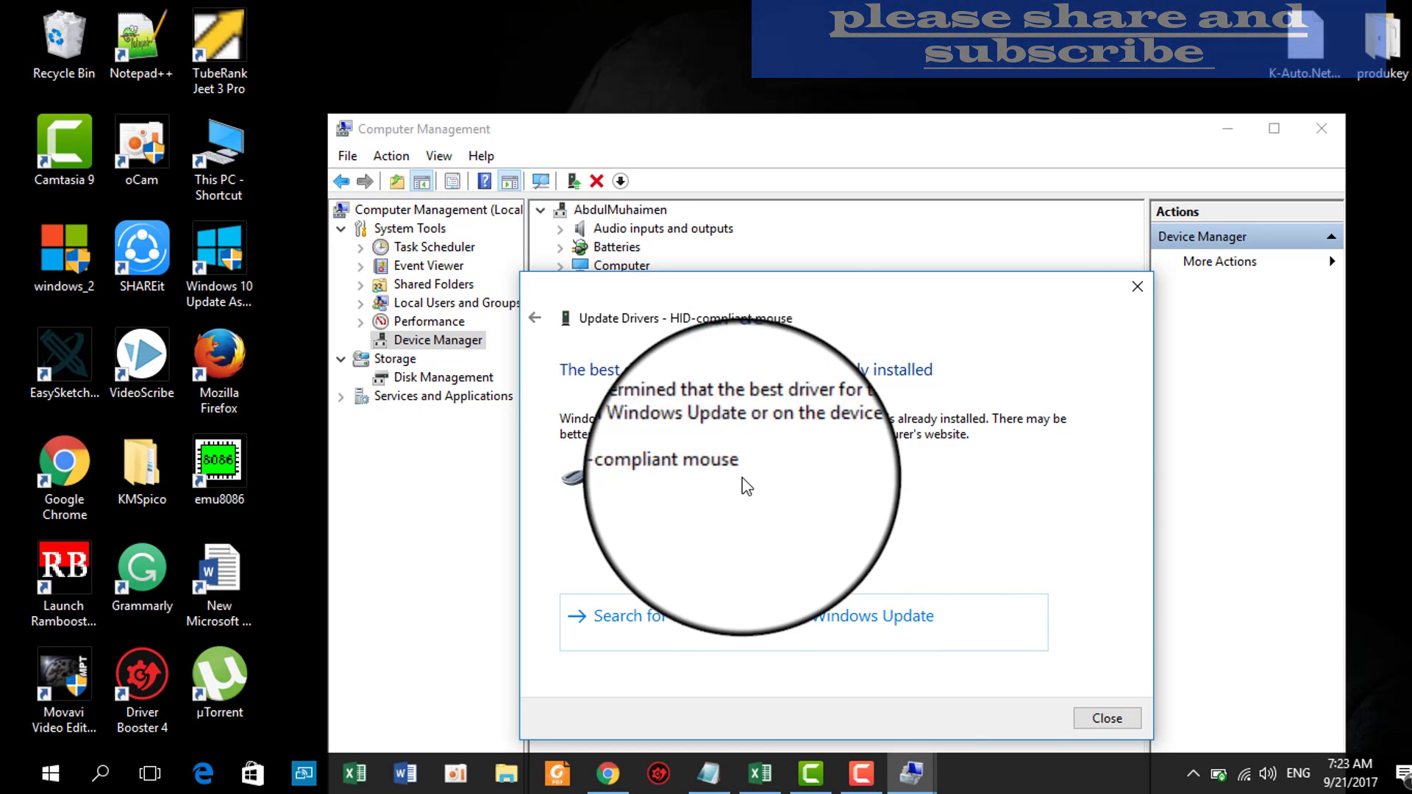
click(1106, 721)
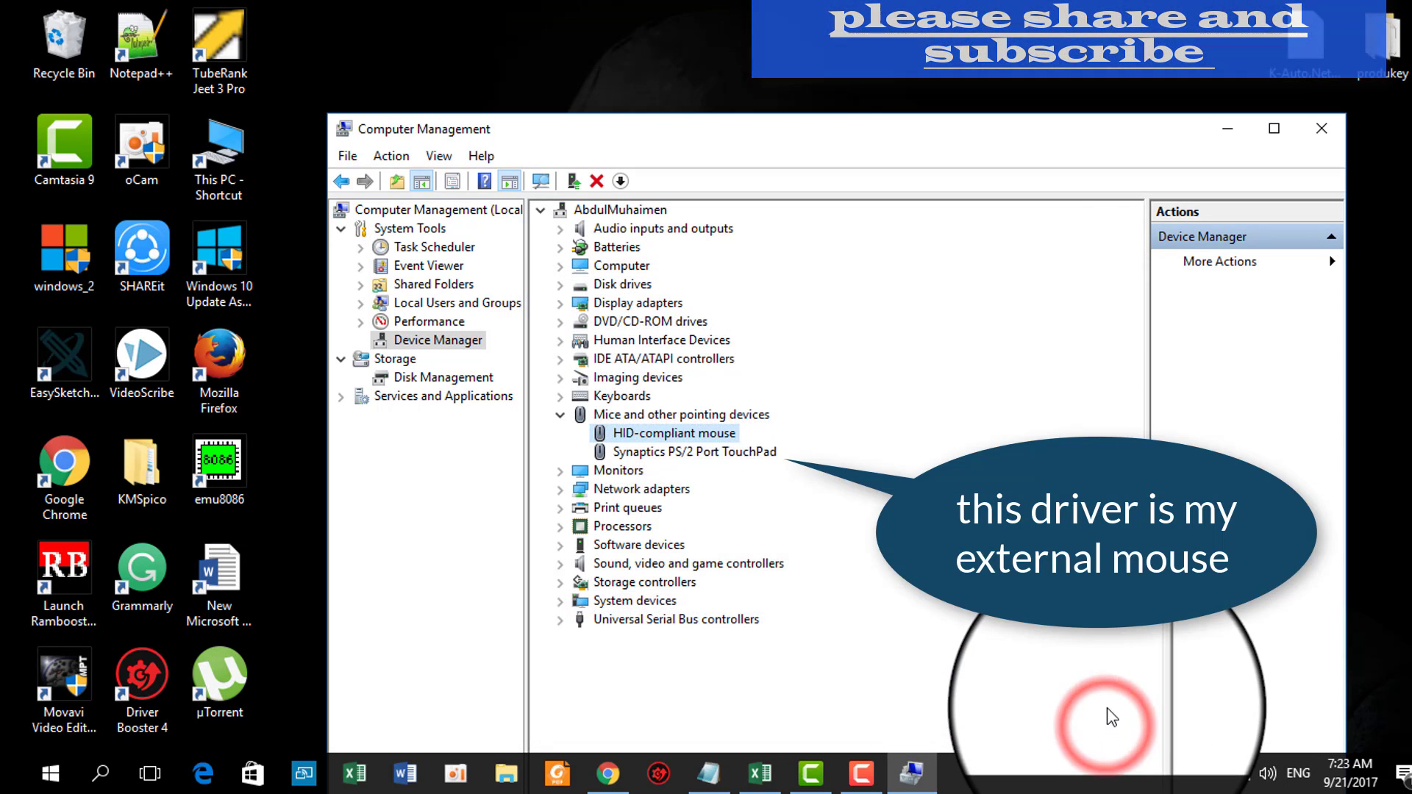
Step: Update the Synaptics PS/2 Port TouchPad driver using the automatic search and close Computer Management
click(646, 460)
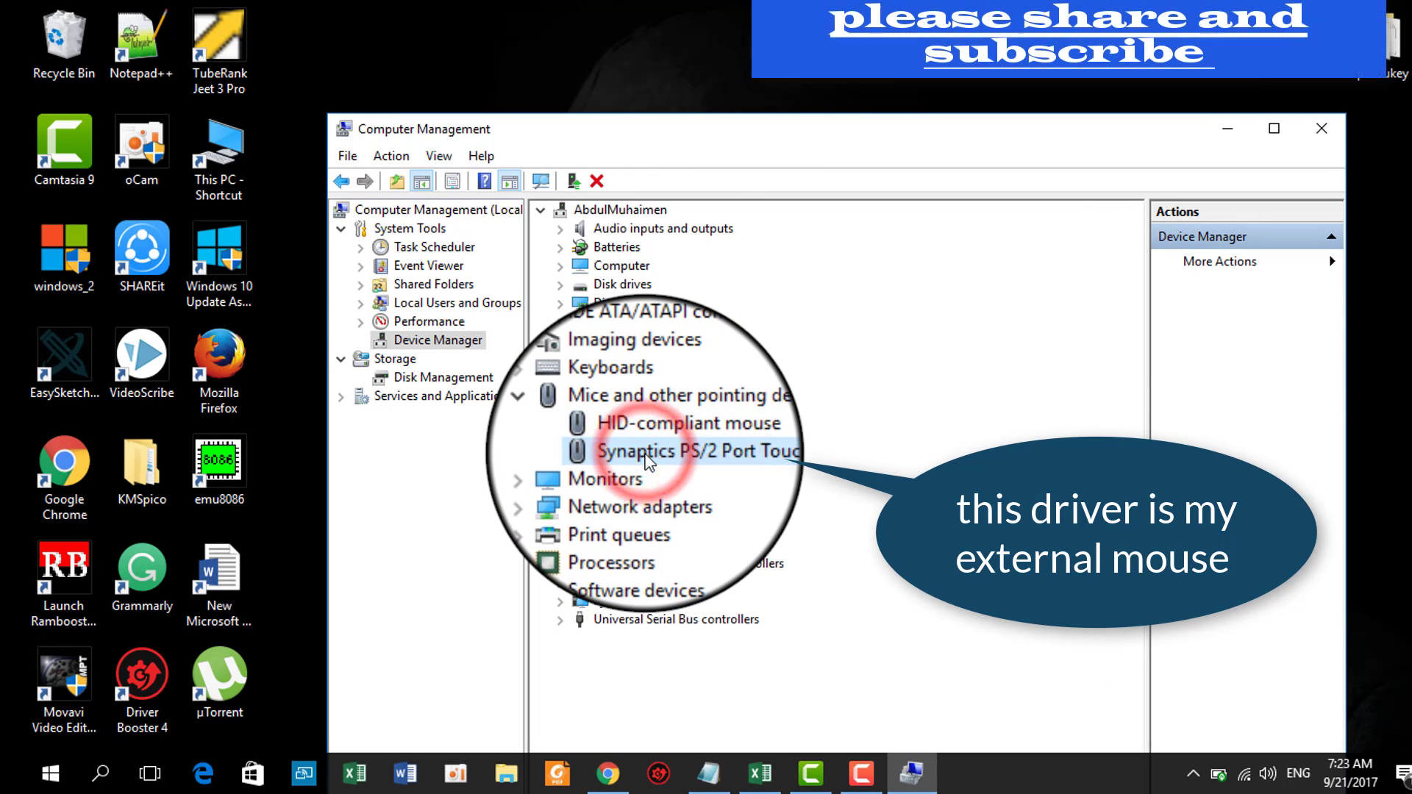
right_click(645, 459)
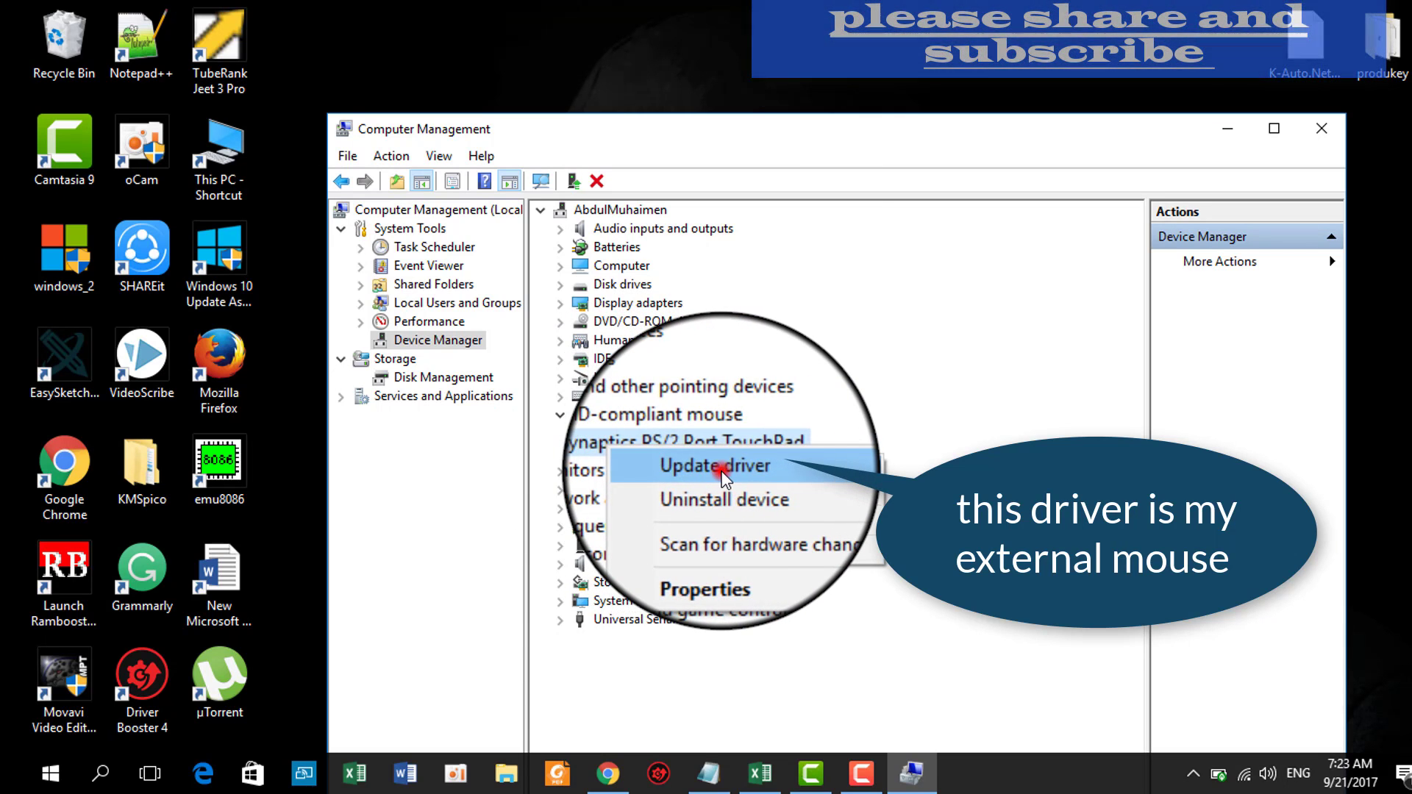
click(723, 471)
click(856, 470)
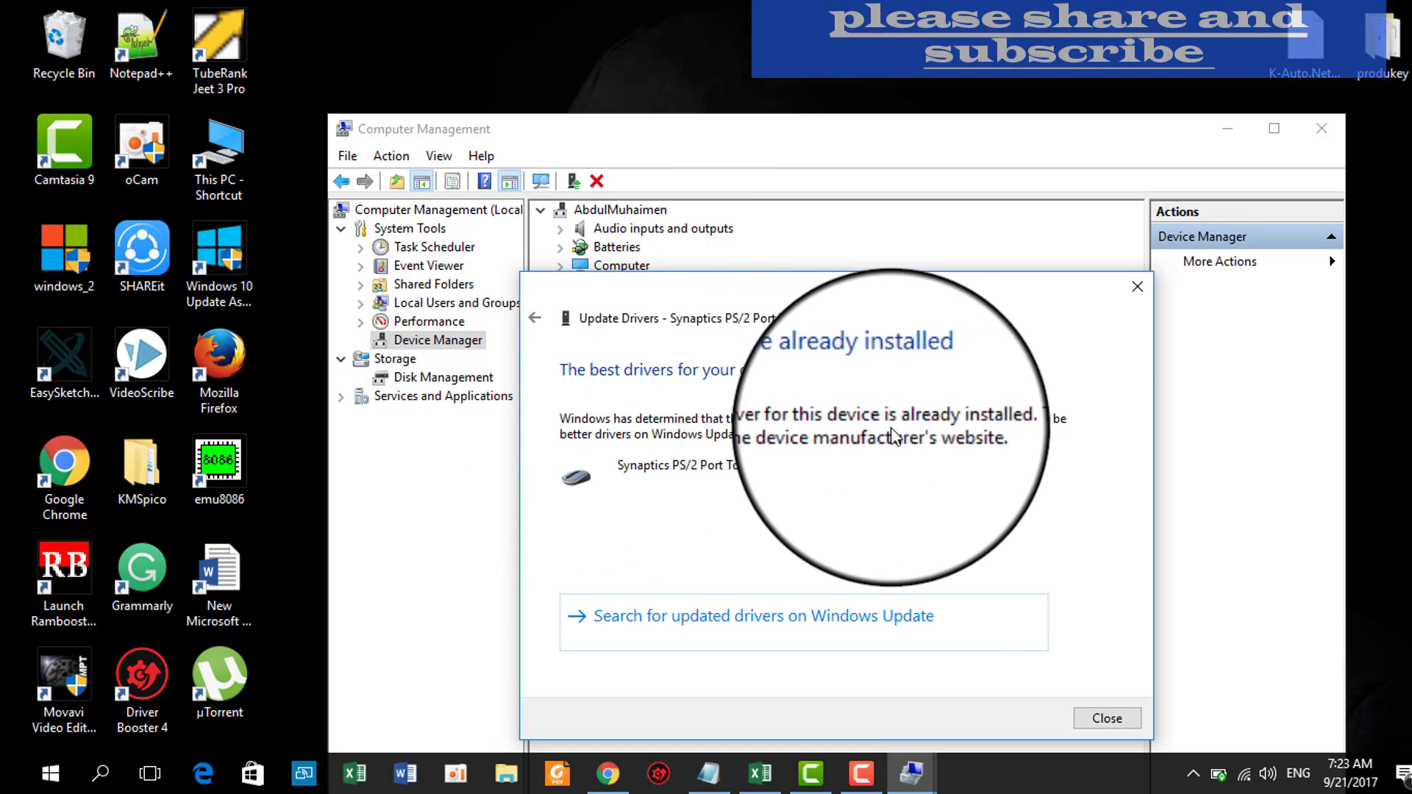
click(1106, 716)
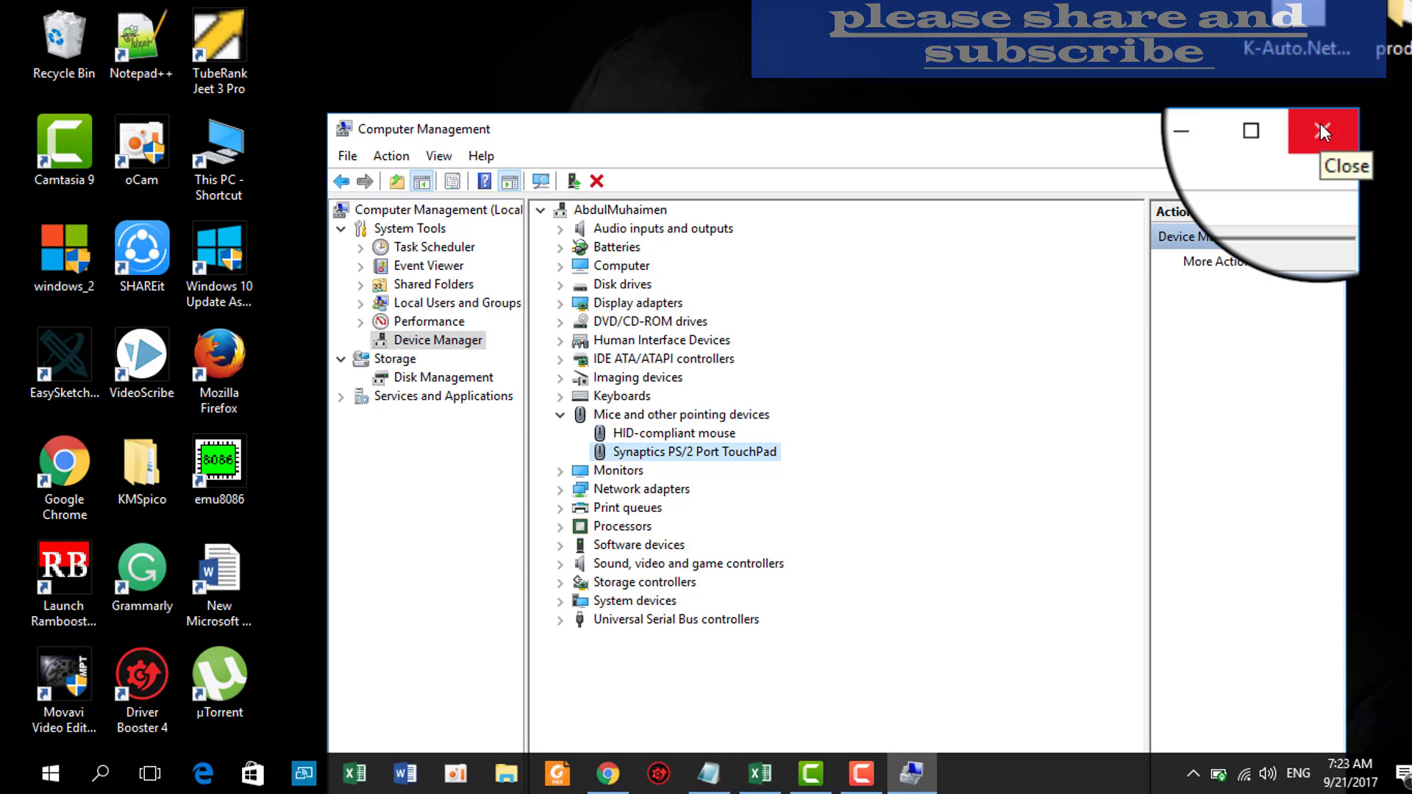
click(1320, 126)
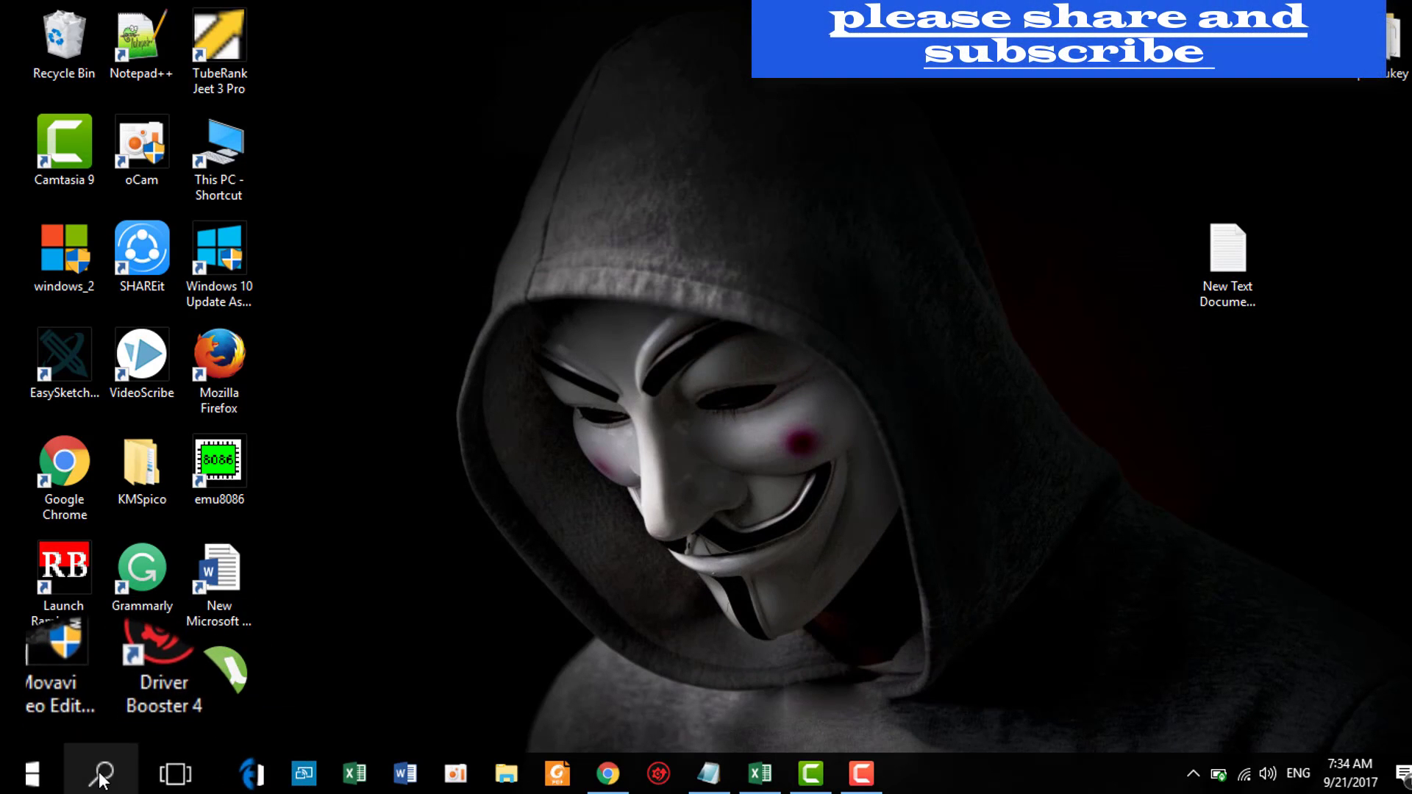
Step: Search Windows for "control" and open Control Panel
click(102, 773)
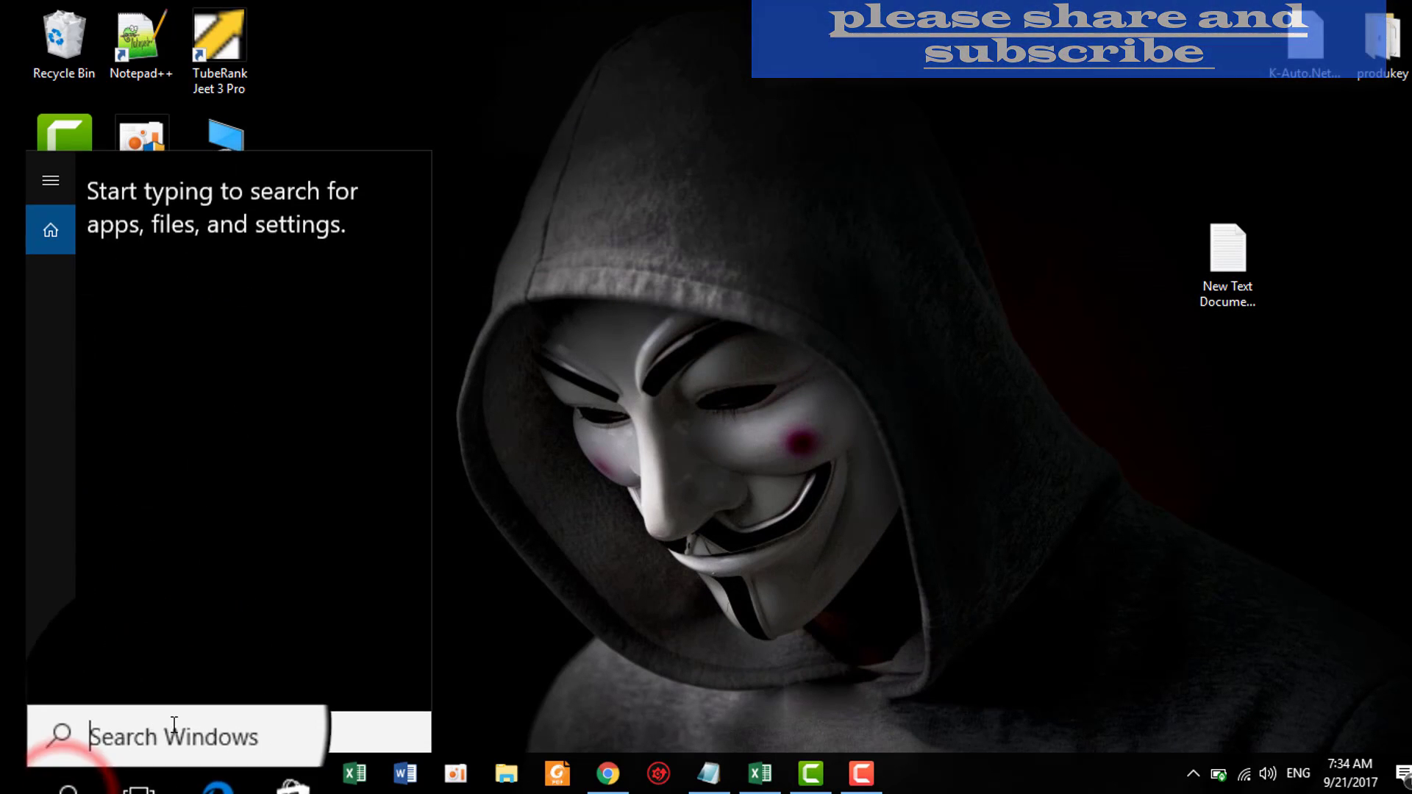
text(control)
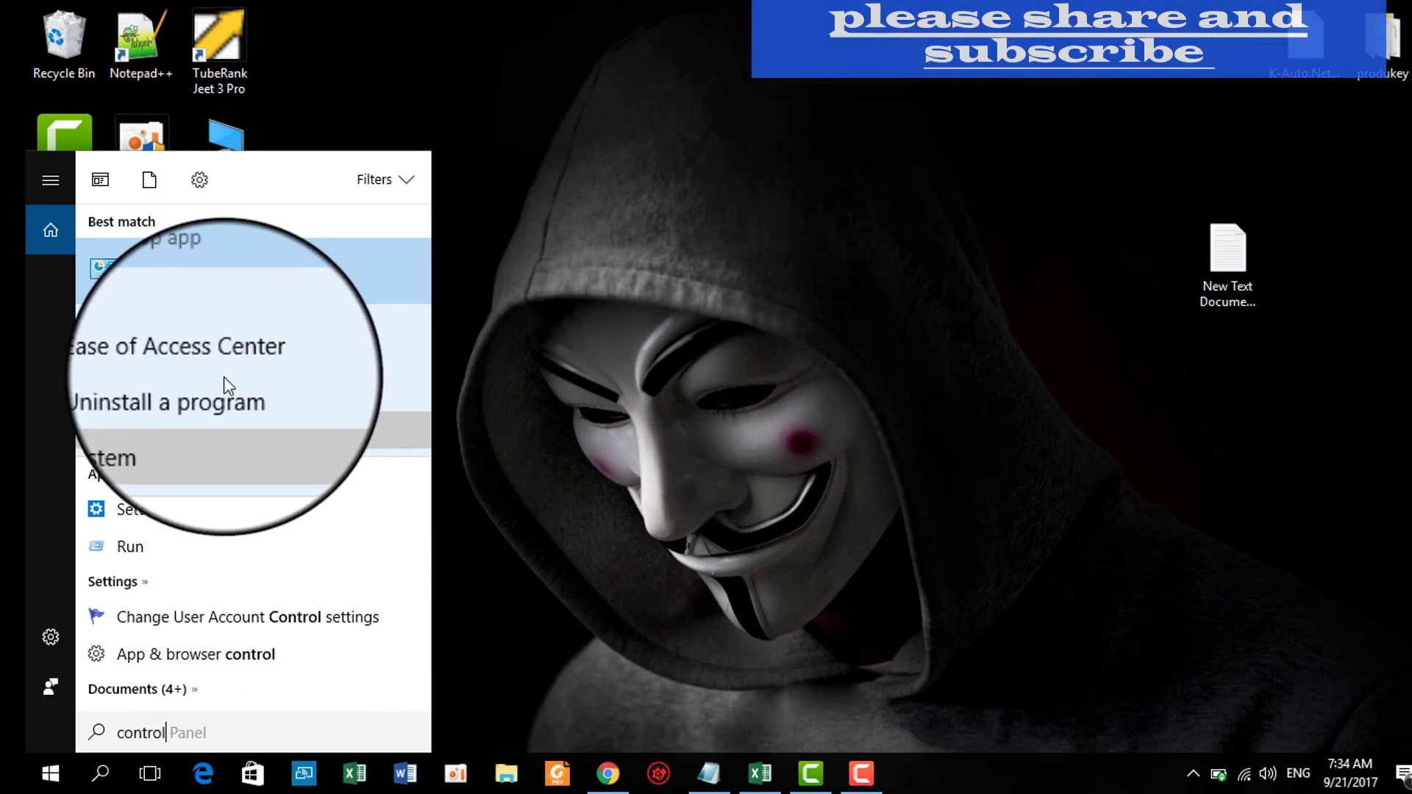
click(199, 180)
click(211, 261)
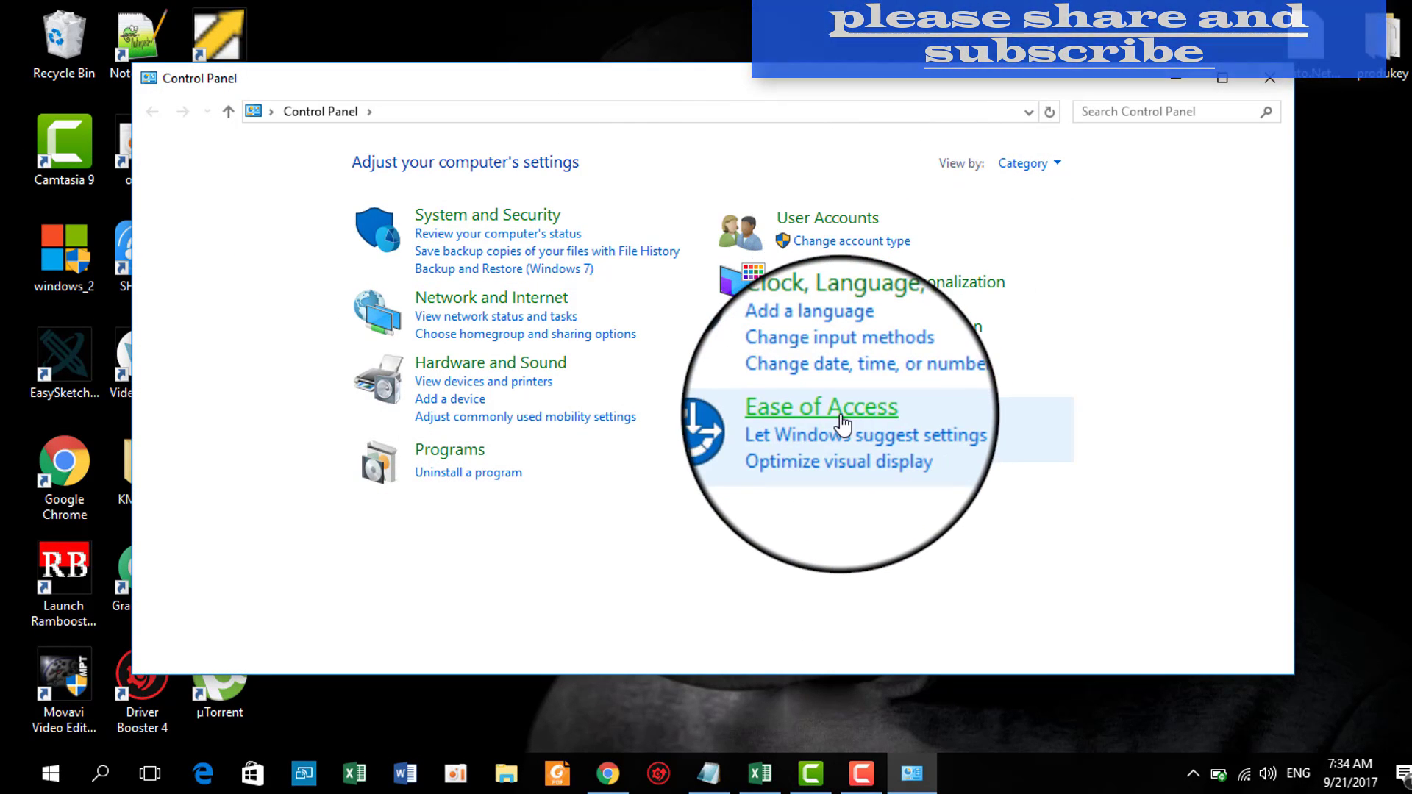
Step: Start the On-Screen Keyboard from the Ease of Access Center and minimize the Control Panel window
click(838, 413)
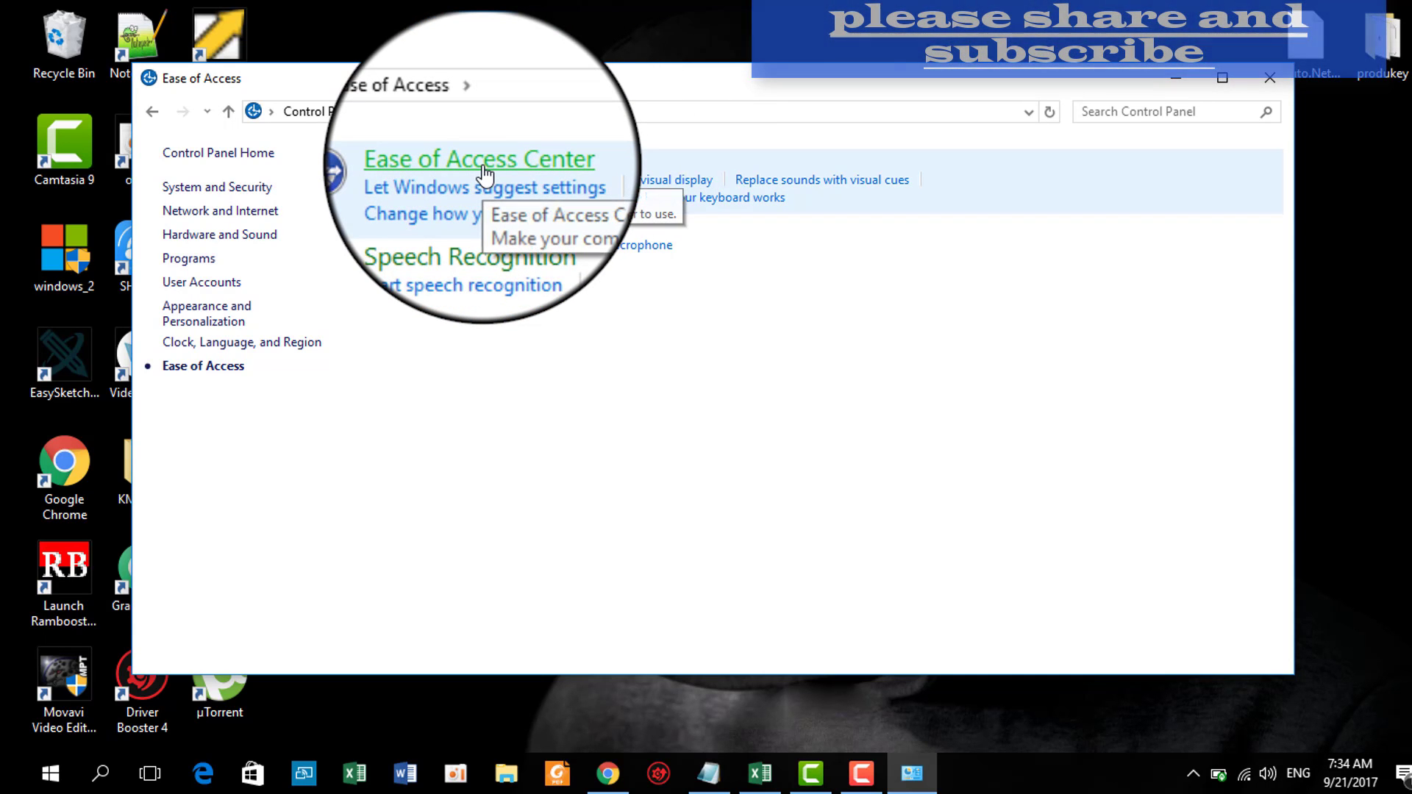
click(484, 174)
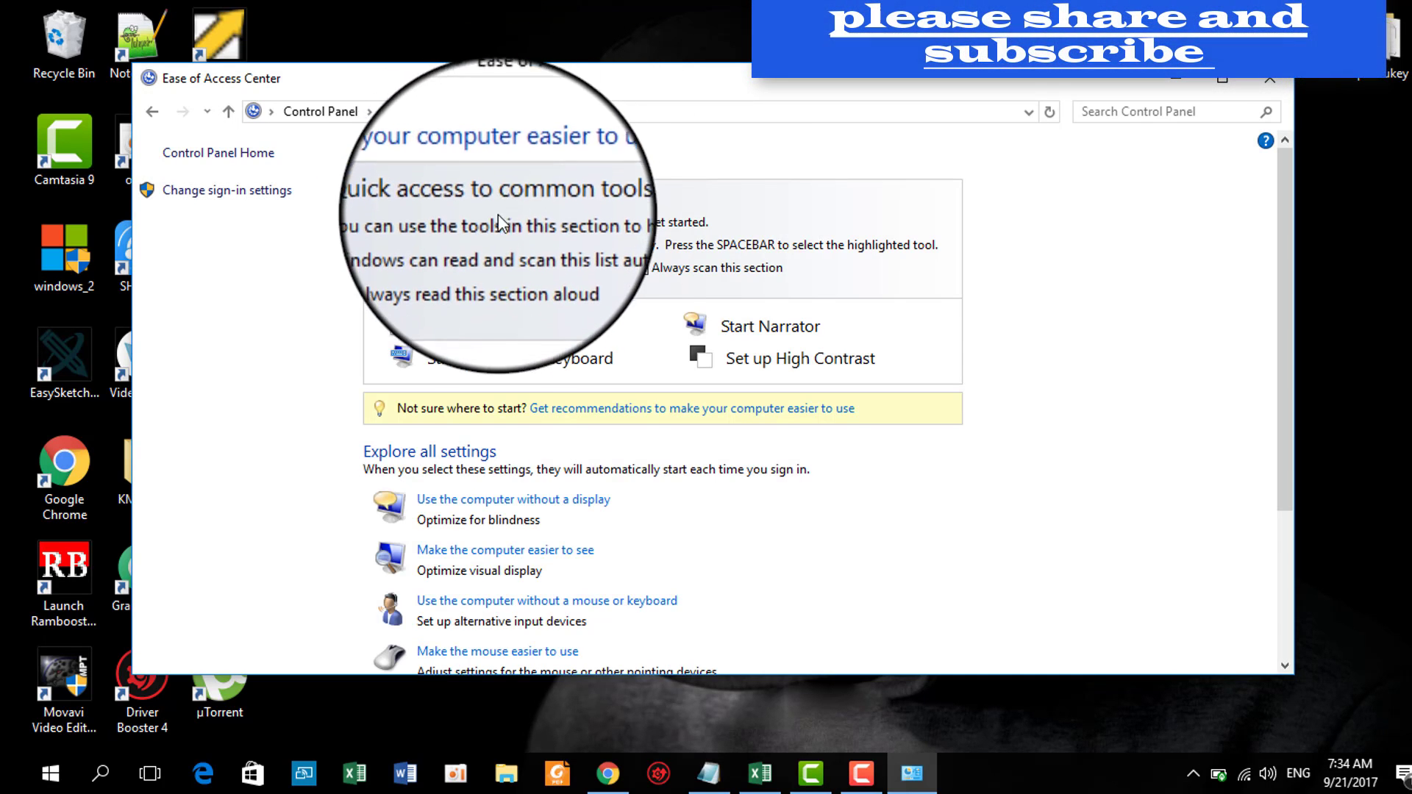
click(485, 364)
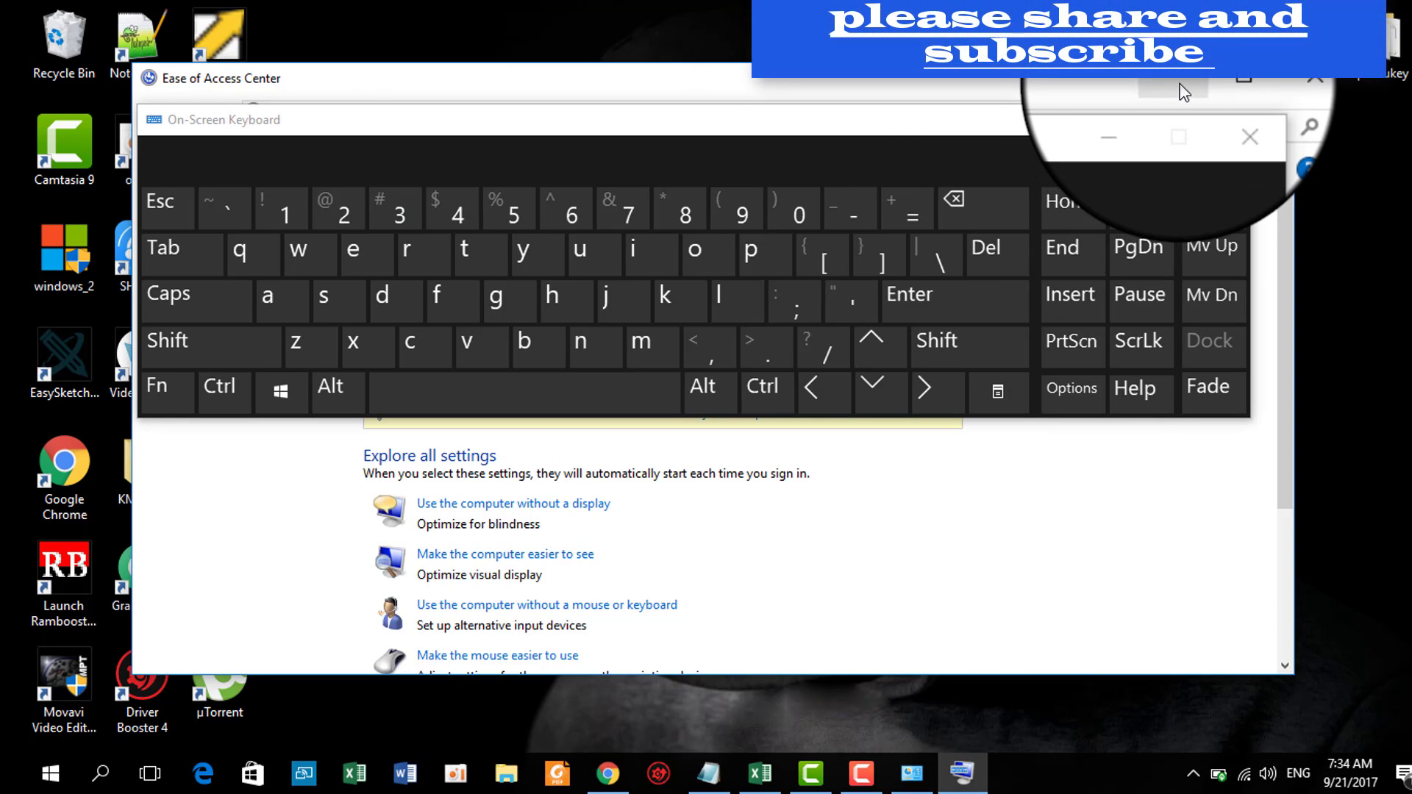
click(1184, 92)
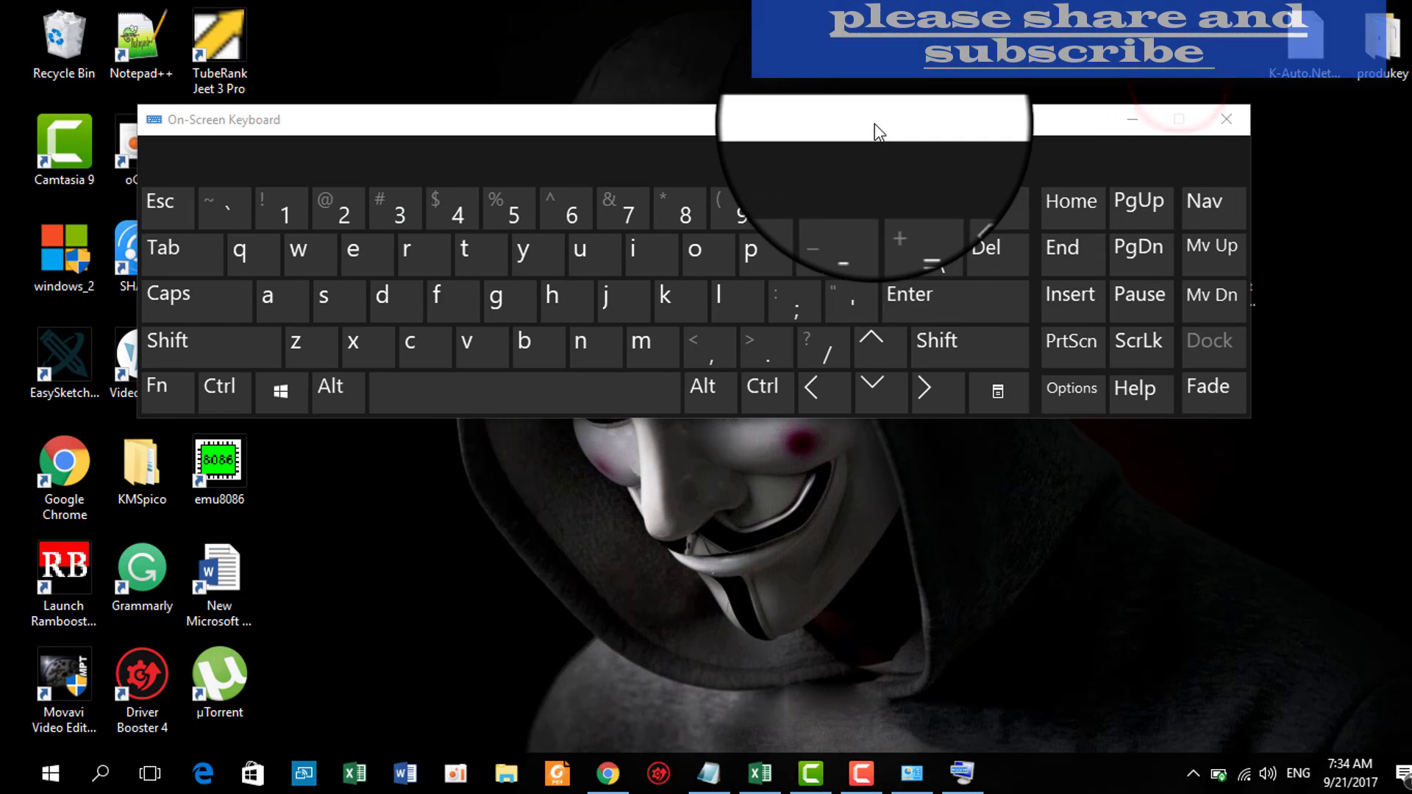
Step: Launch Device Manager by running devmgmt.msc from the Run dialog
click(48, 772)
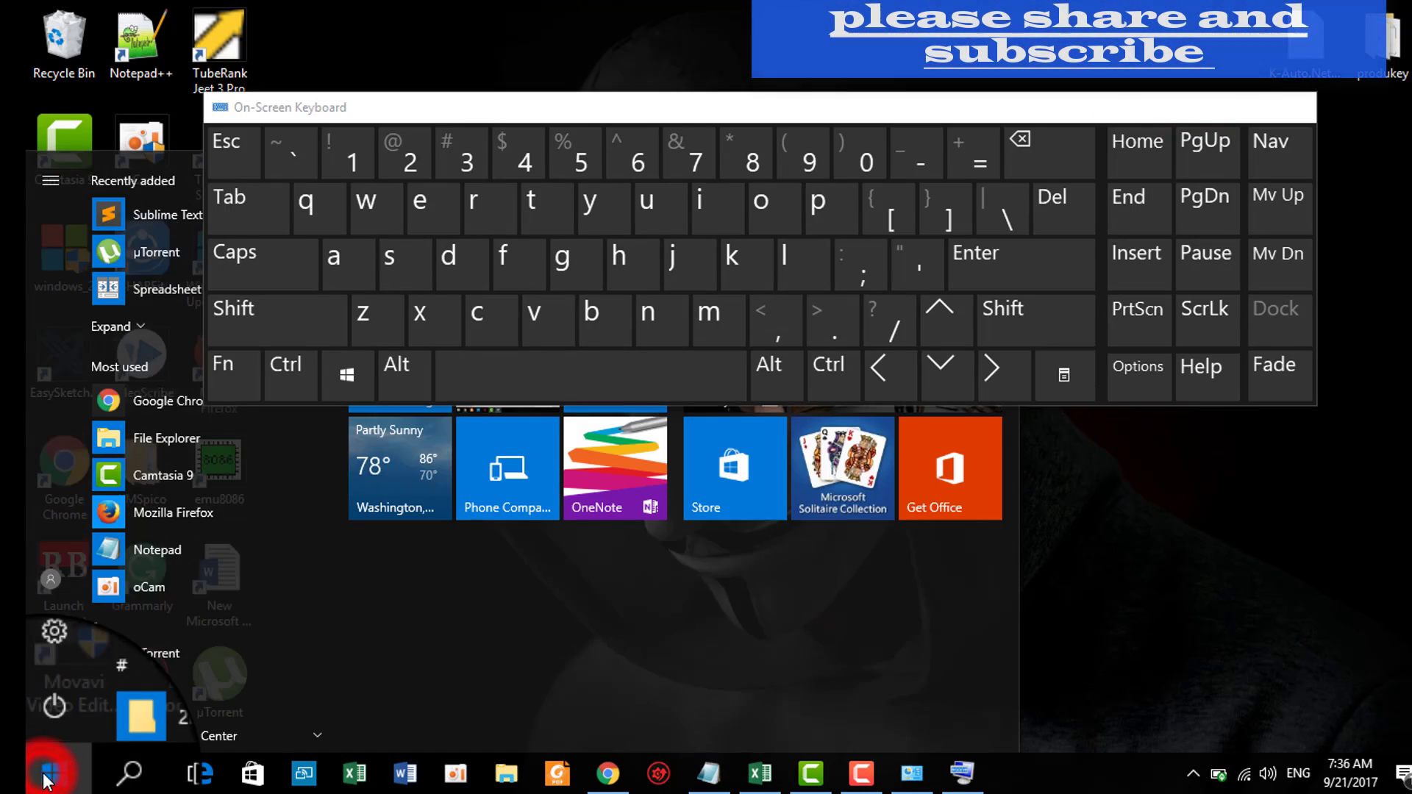
right_click(44, 779)
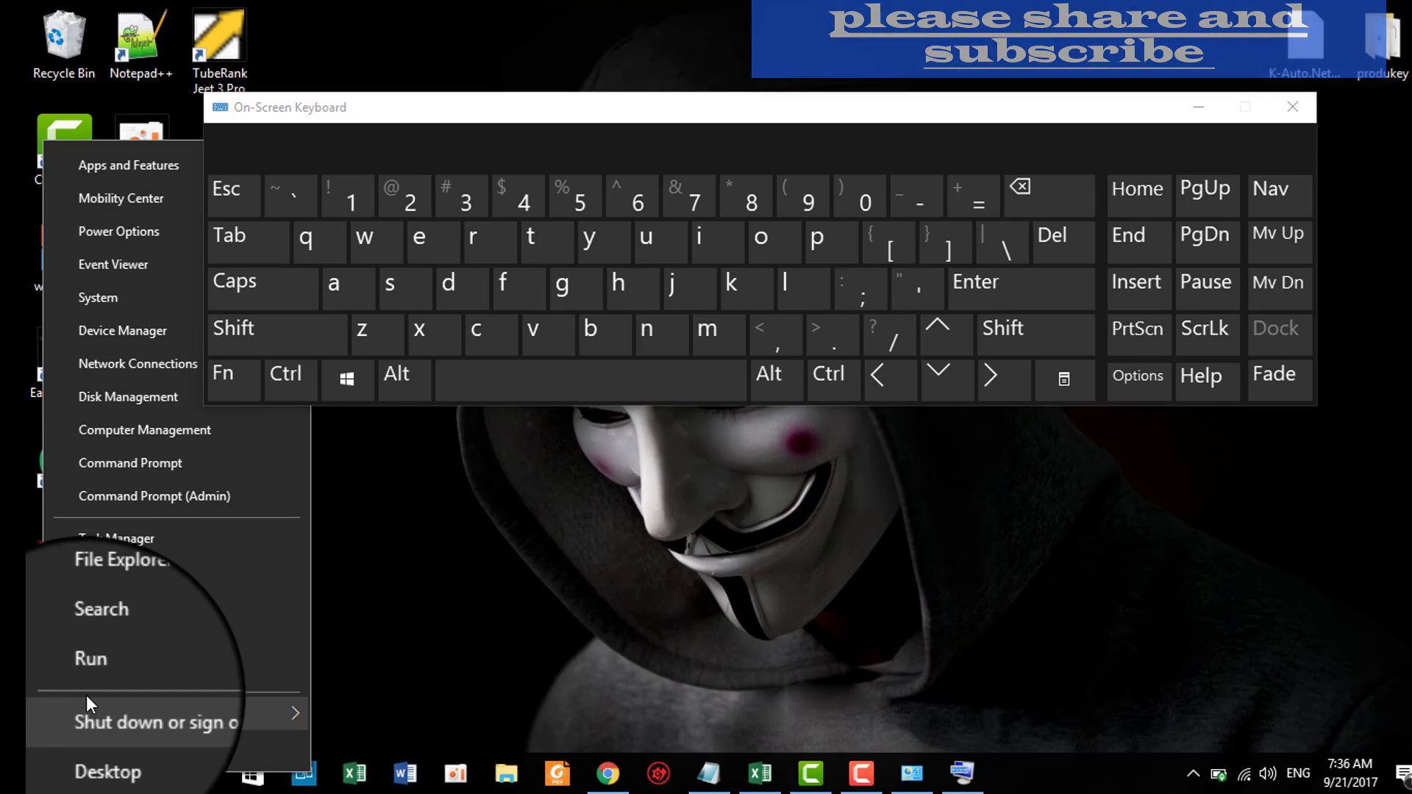
click(89, 673)
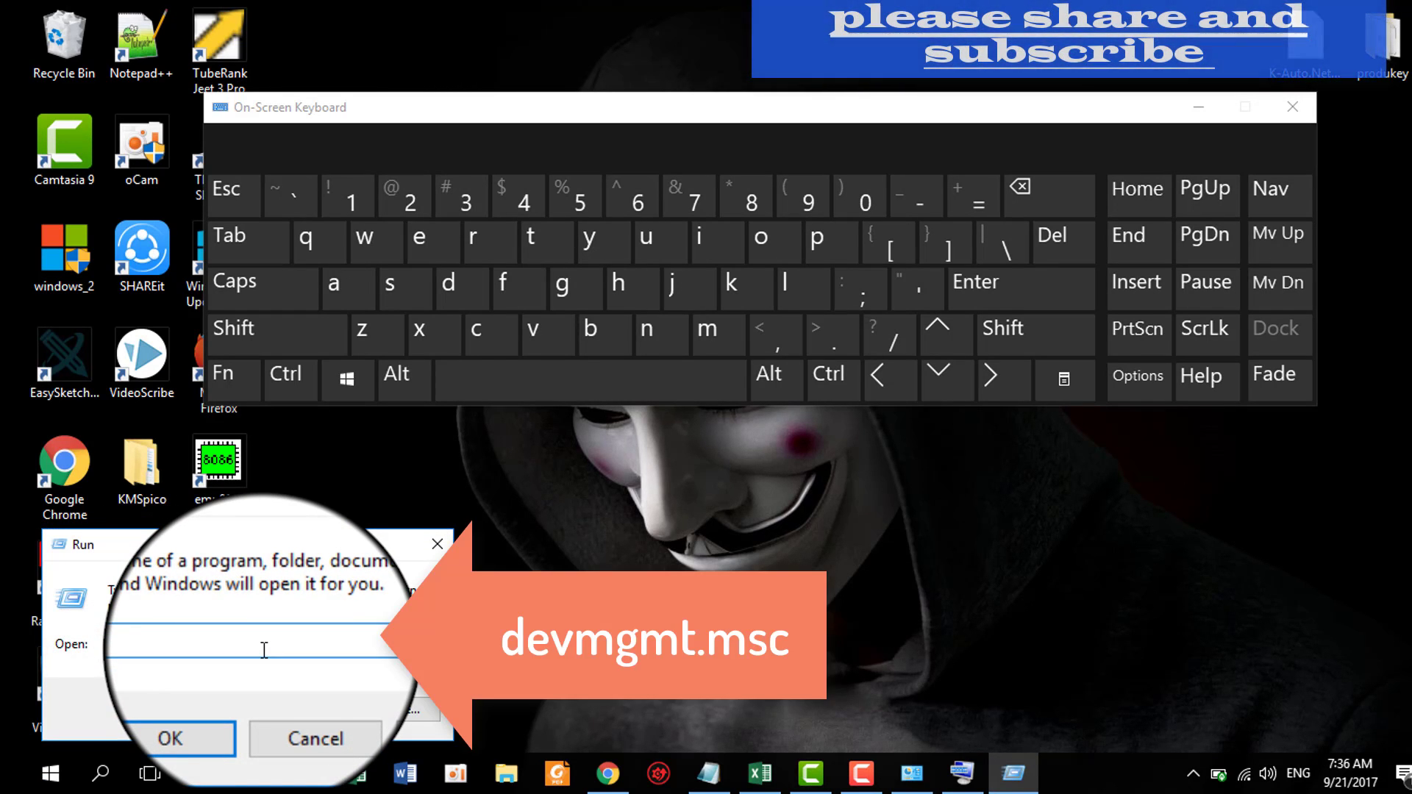
text(devmgmt.msc)
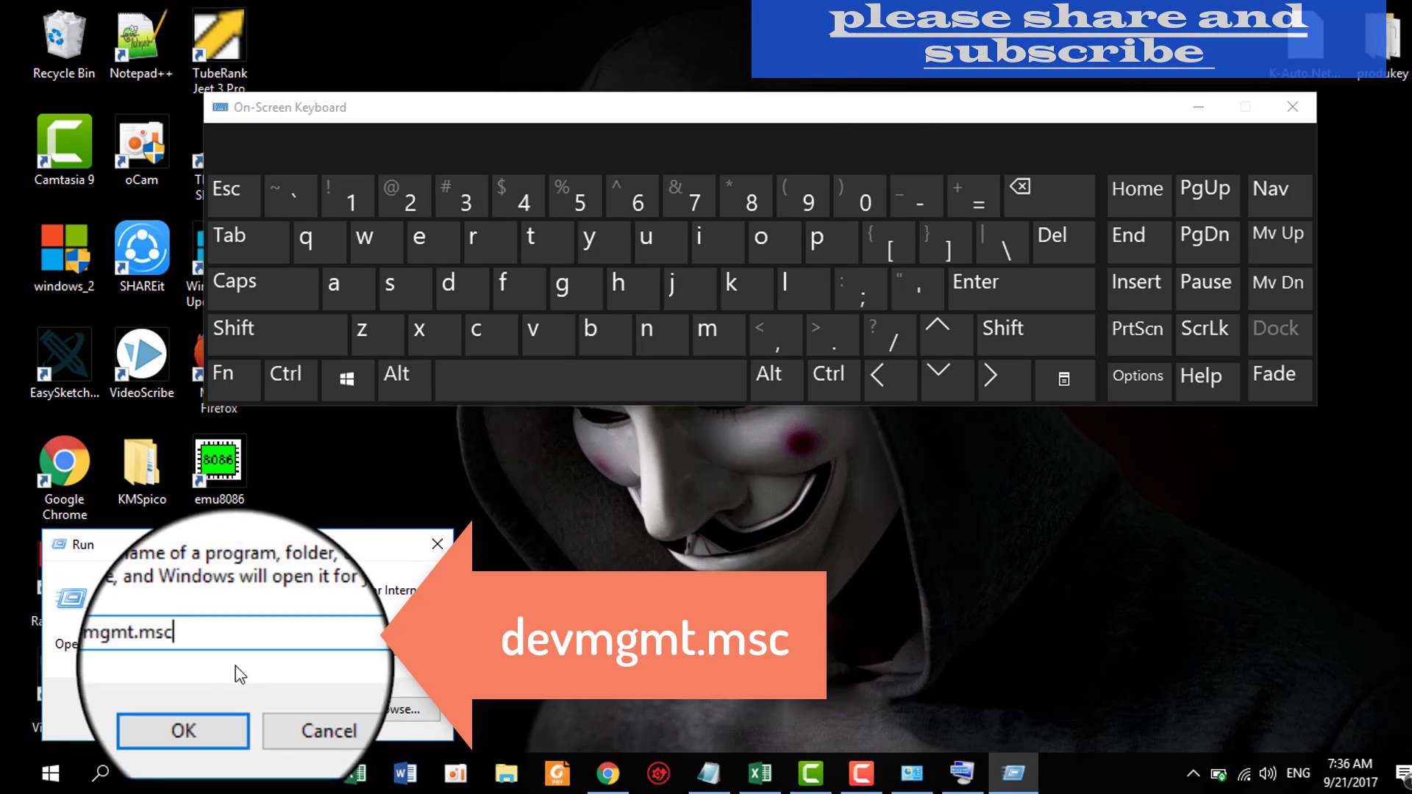
click(193, 713)
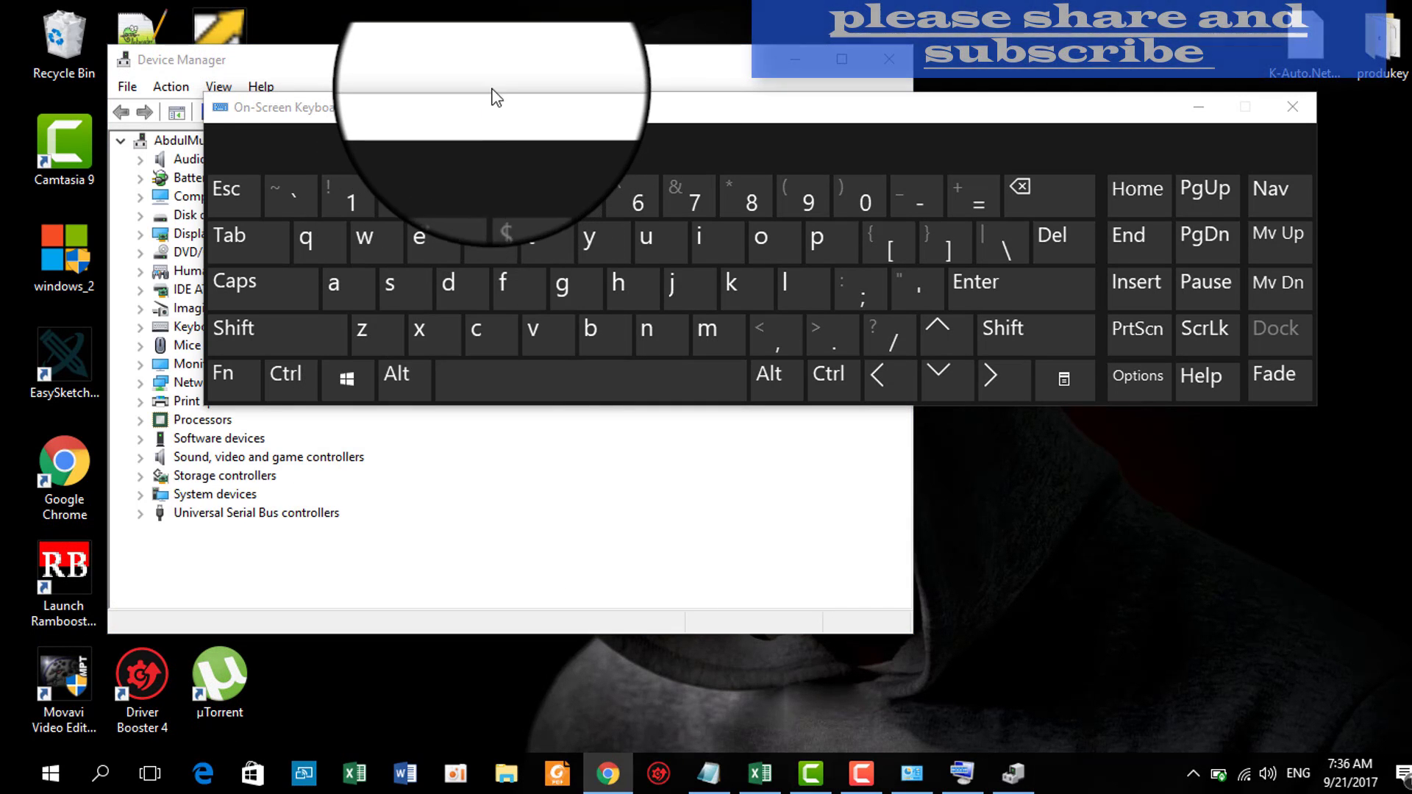
Step: Minimize the On-Screen Keyboard and expand the Keyboards category in Device Manager
click(488, 66)
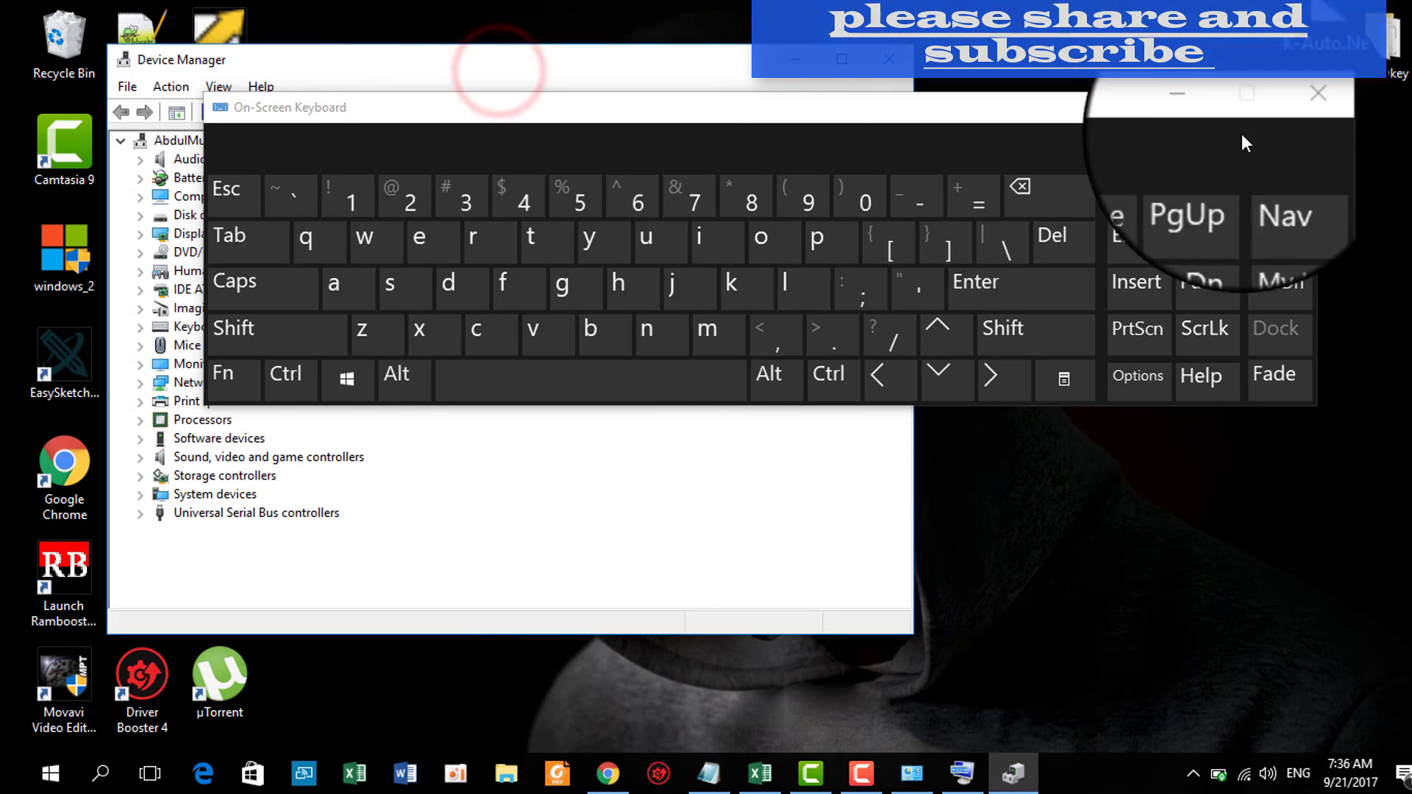
click(1207, 102)
click(566, 68)
drag(566, 68, 751, 126)
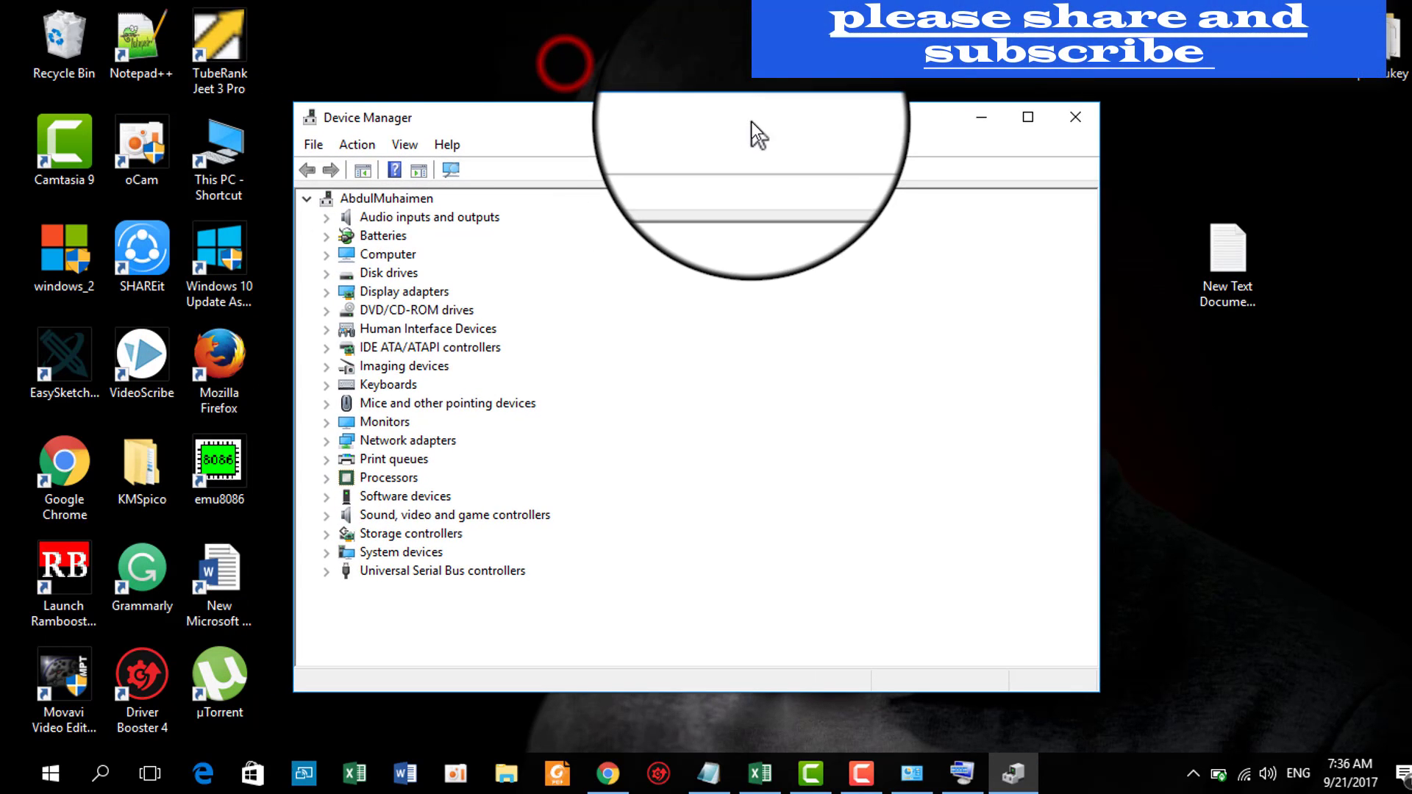
click(327, 384)
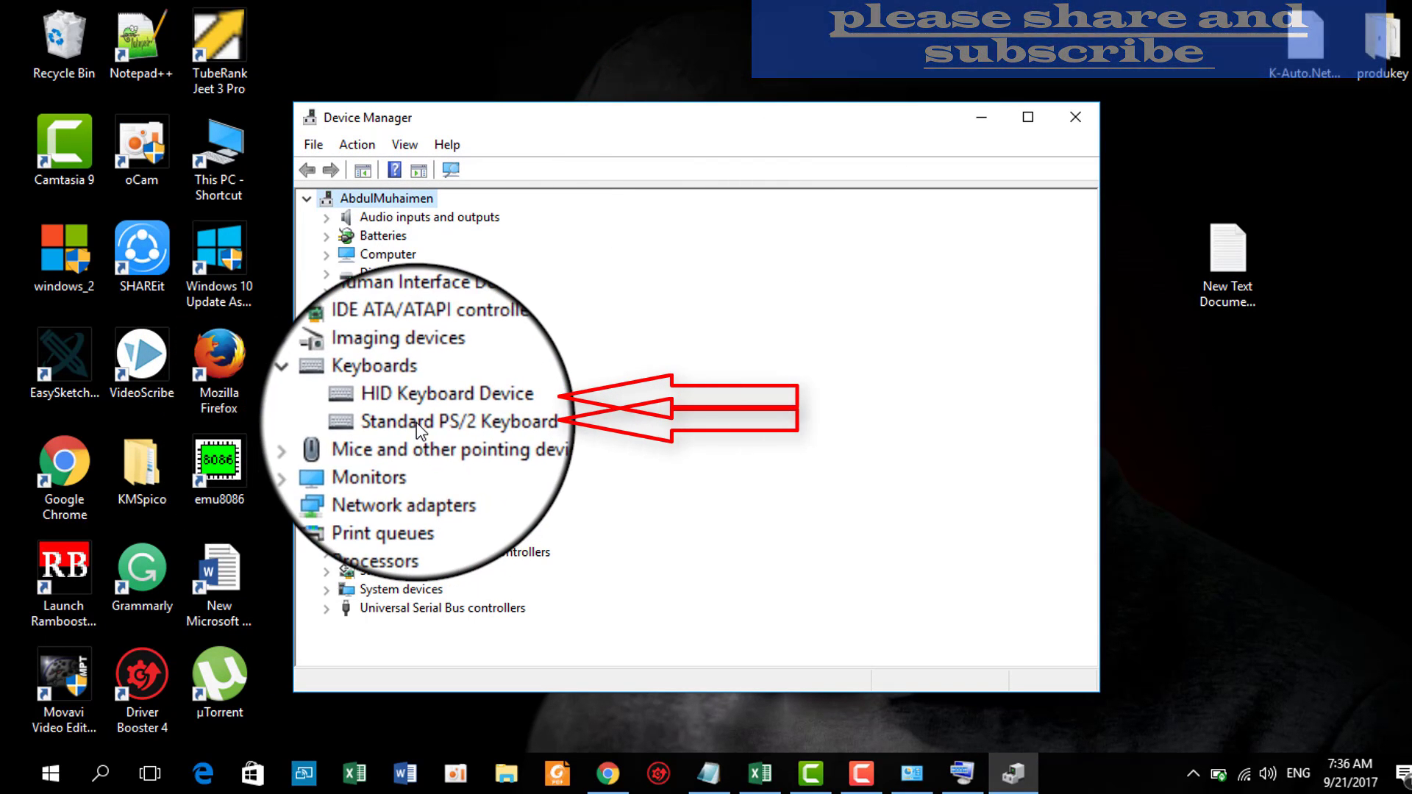
Step: Update the Standard PS/2 Keyboard driver manually, picking the Standard PS/2 Keyboard model from the drivers available on the computer
click(416, 423)
right_click(418, 425)
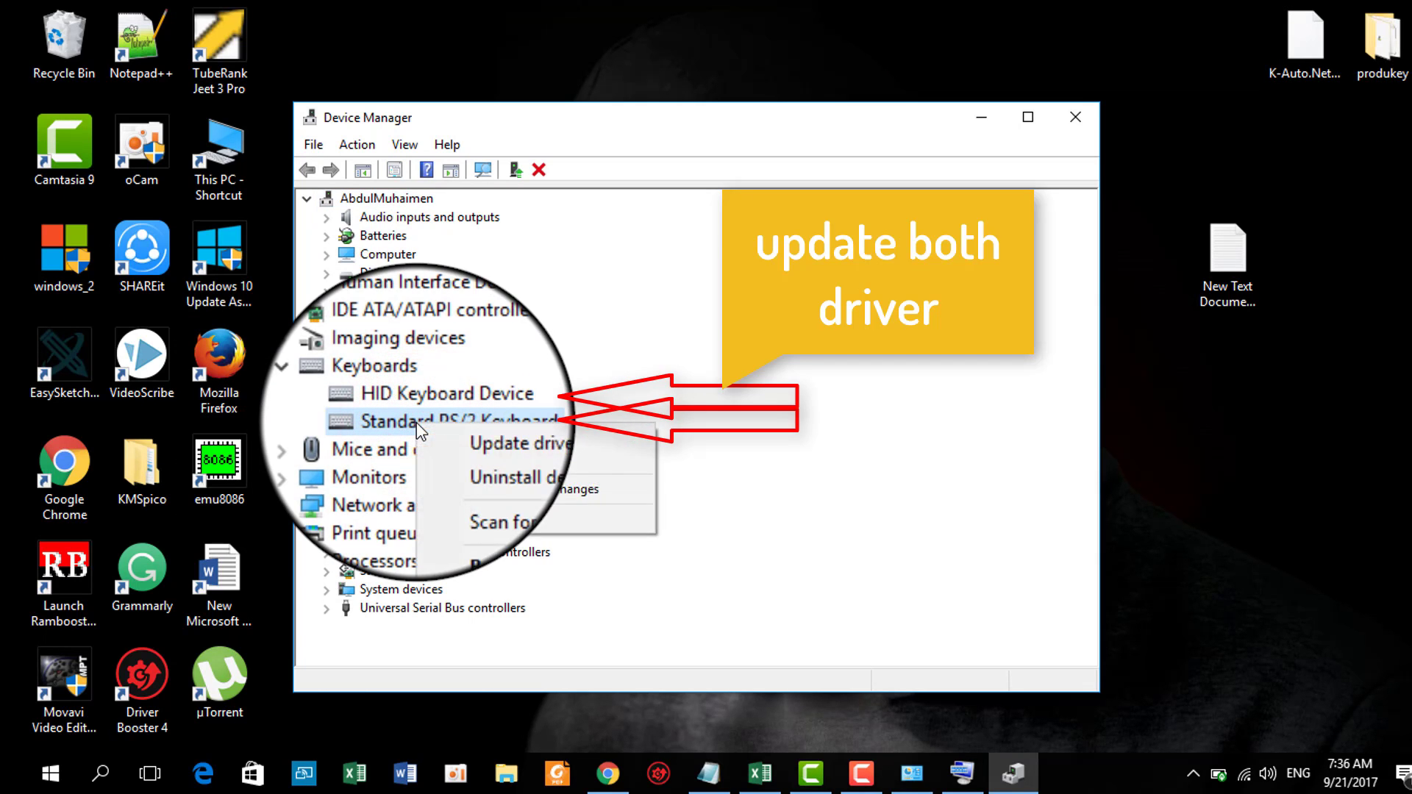
click(412, 436)
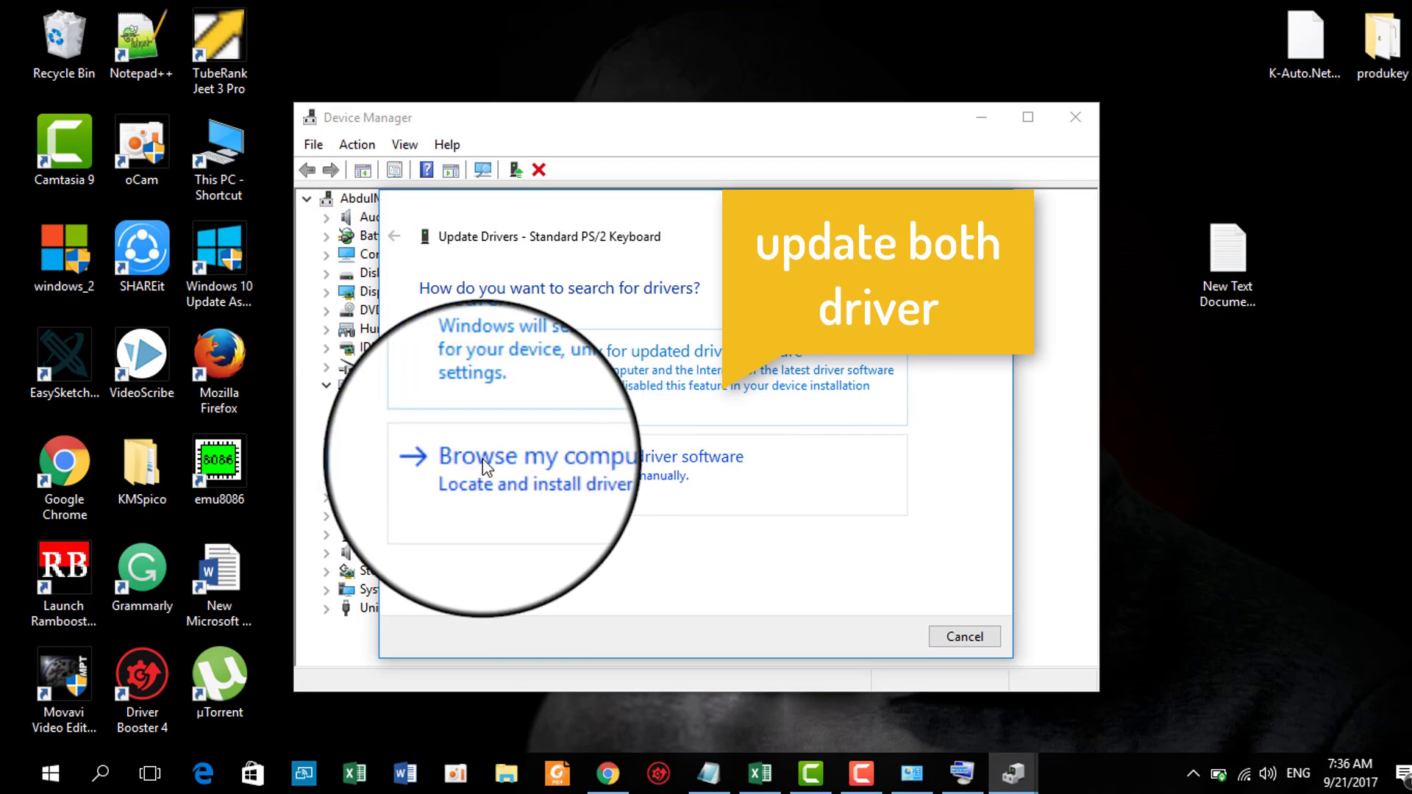
click(531, 465)
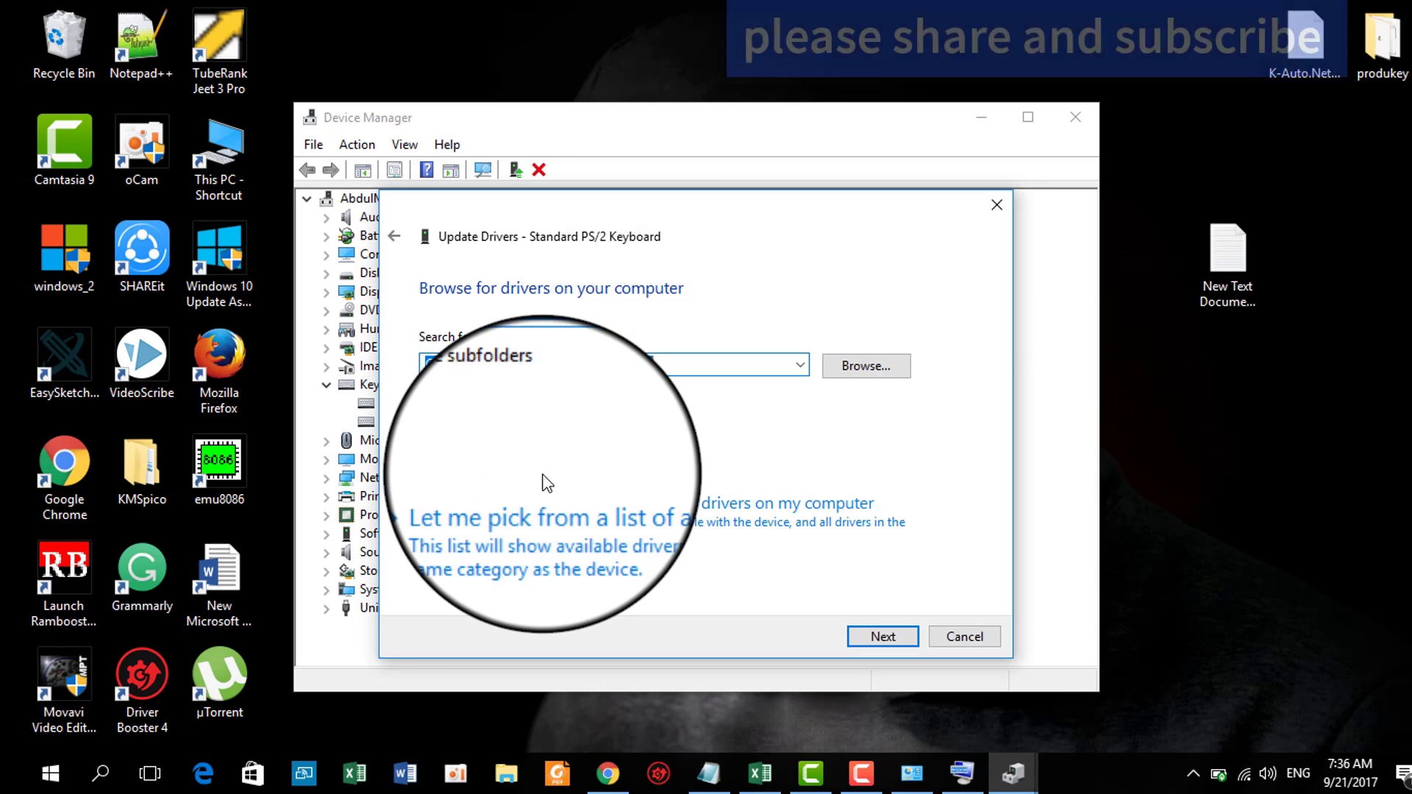
click(617, 524)
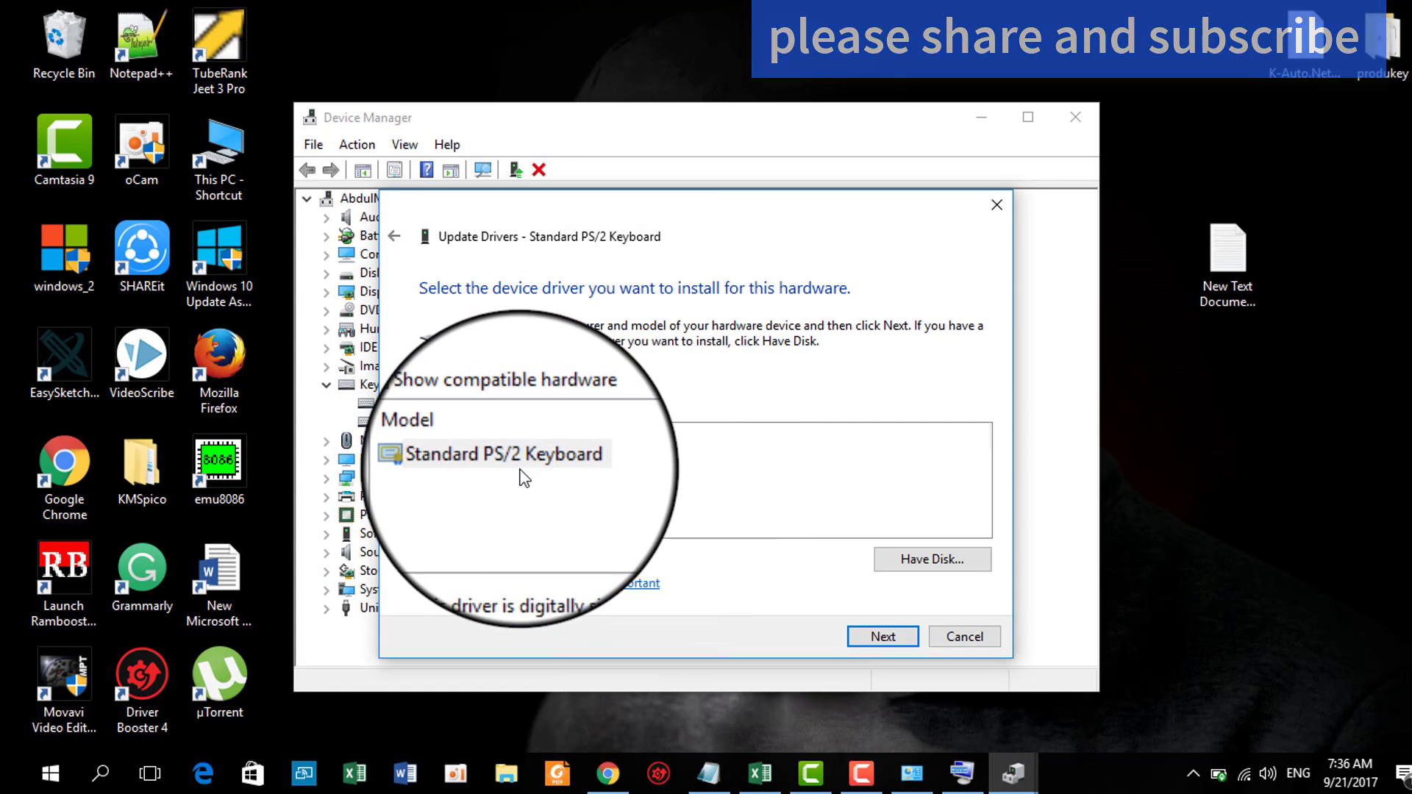
click(877, 636)
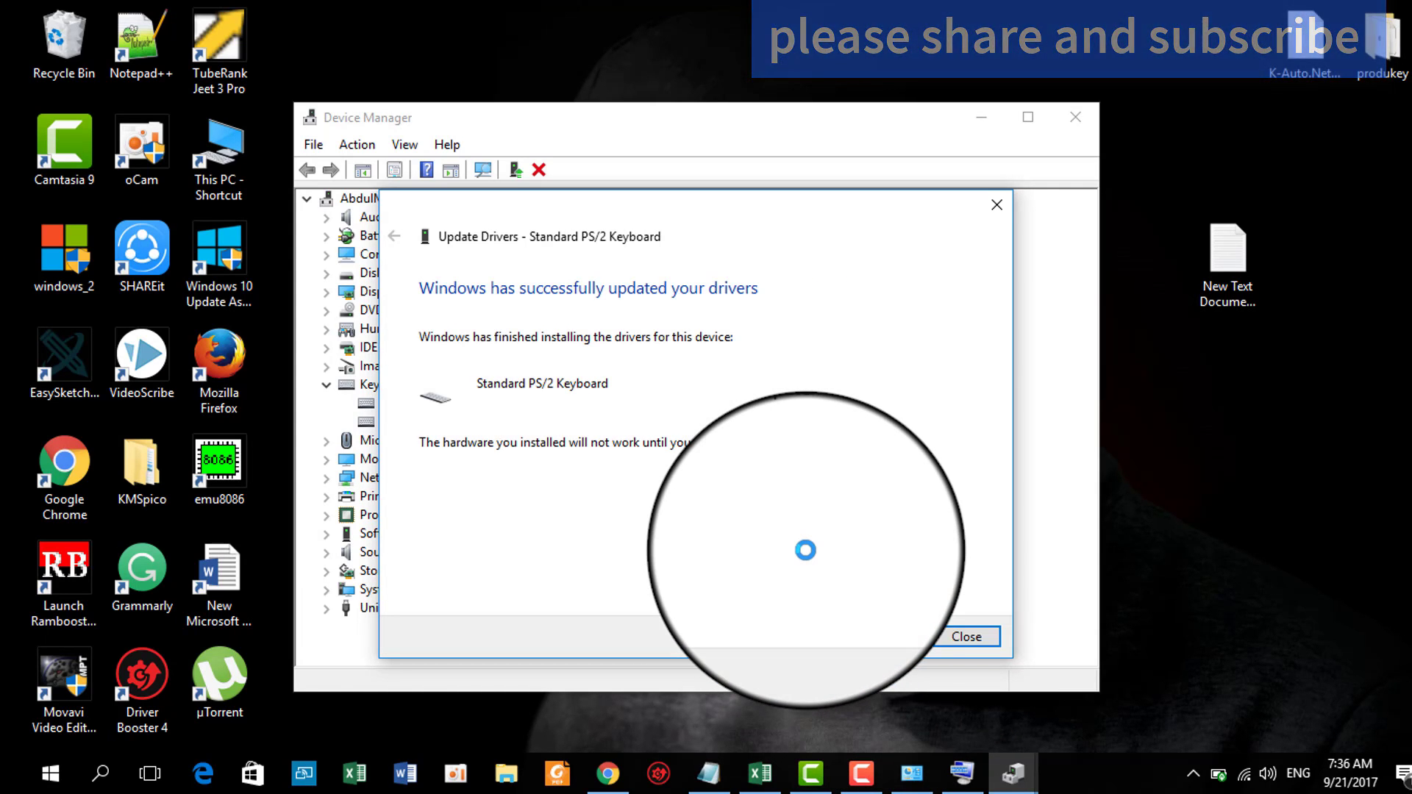
click(418, 287)
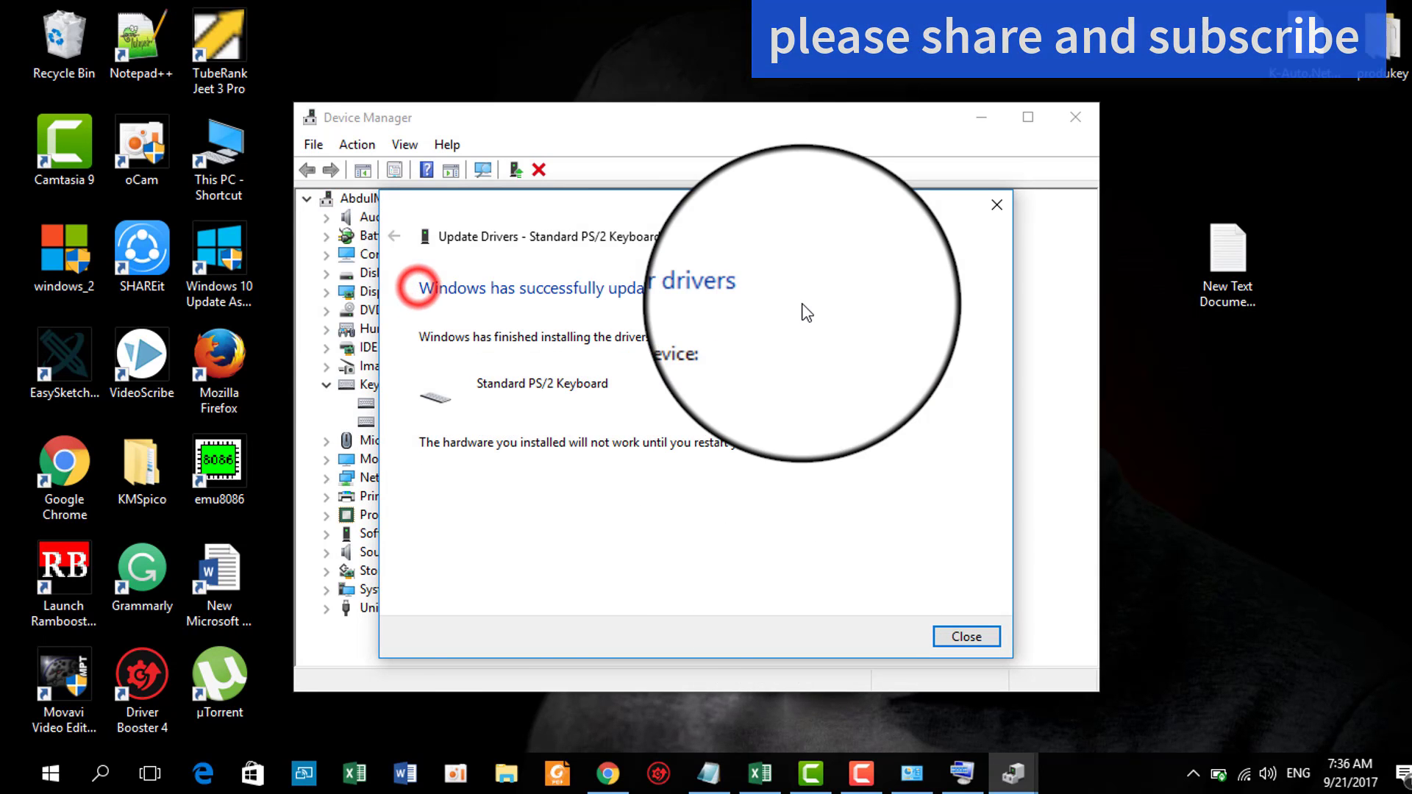